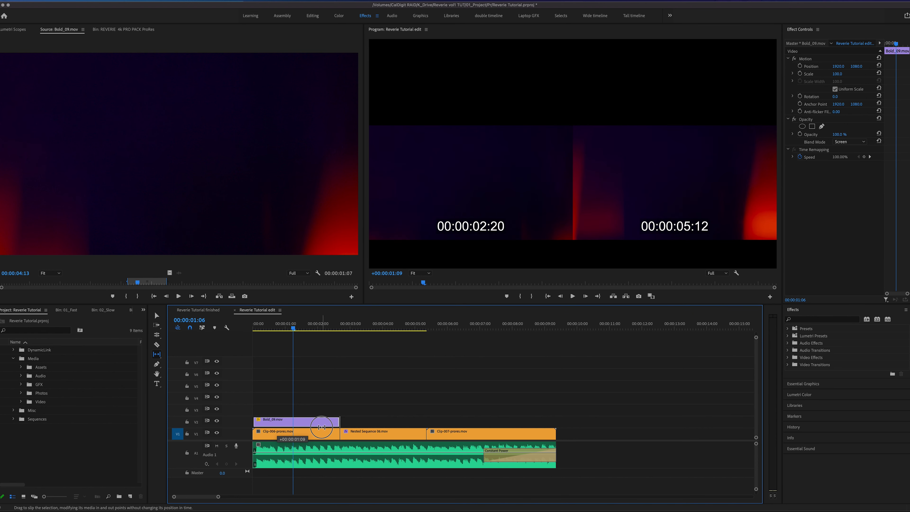
- Play back and scrub the opening shot to check the Bold_09.mov overlay
left_click_drag(276, 327, 224, 331)
key("space")
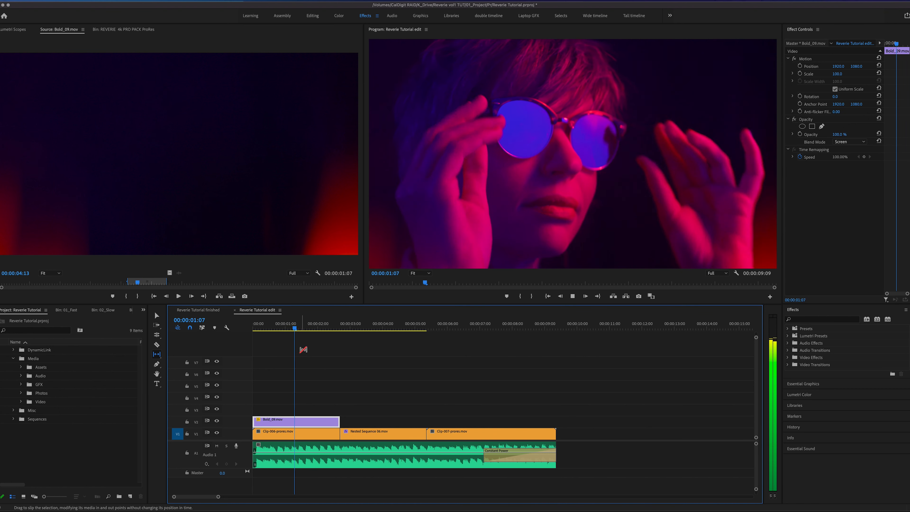
left_click_drag(325, 328, 286, 328)
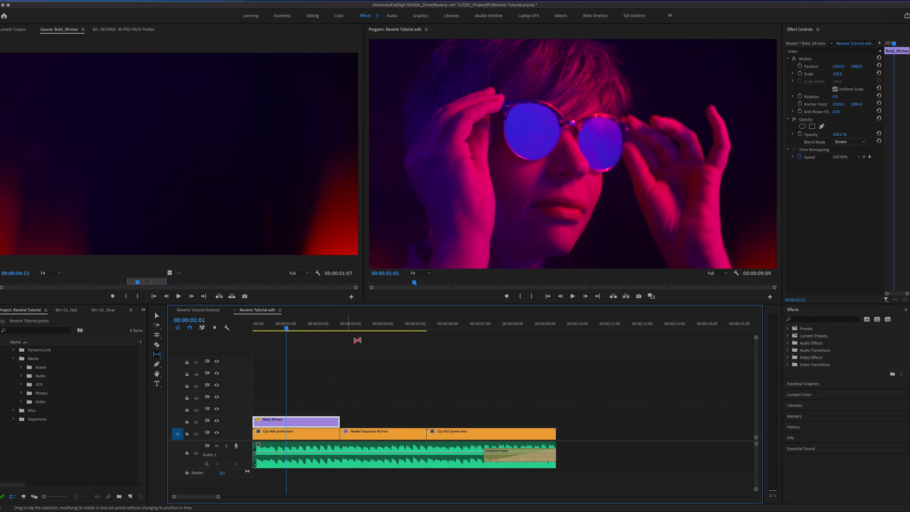
- Preview Slow_08.mov from the 02_Slow folder and place it on track V3 above Bold_09.mov at the sequence start
left_click(122, 30)
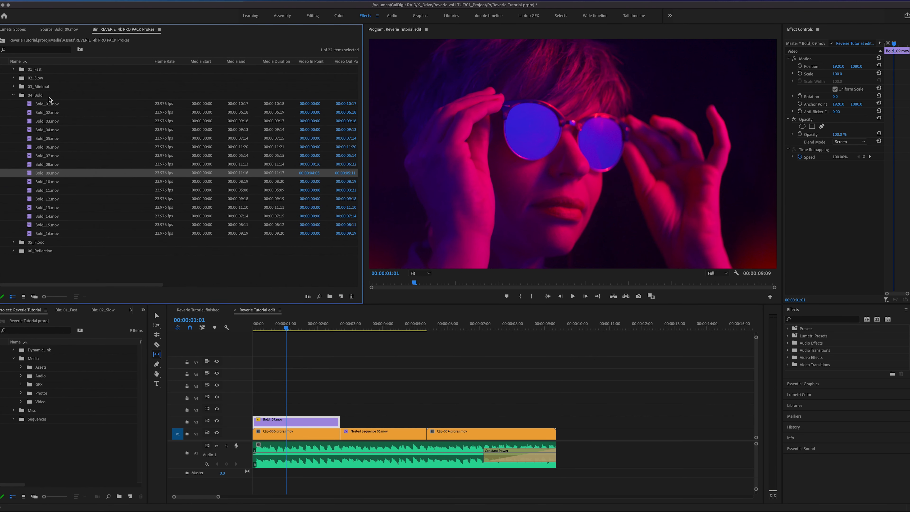
left_click(16, 97)
left_click(14, 95)
left_click(14, 78)
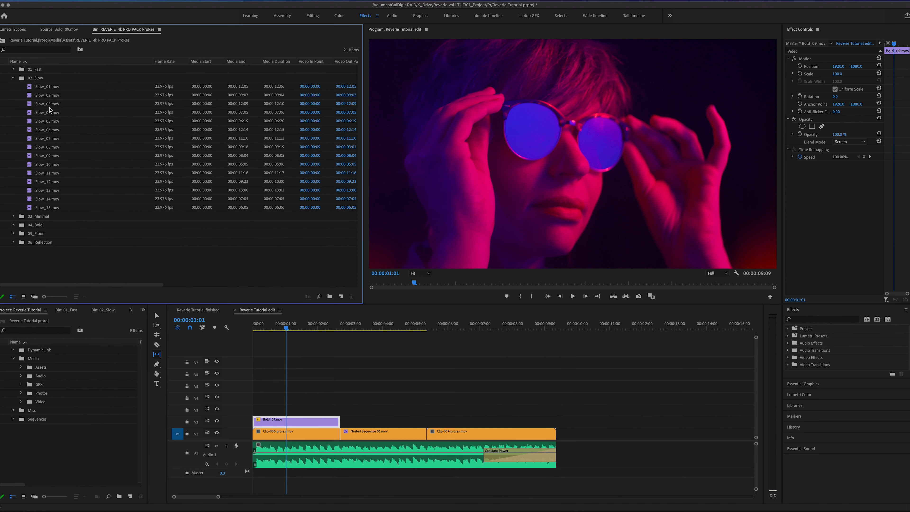
left_click(46, 147)
double_click(30, 149)
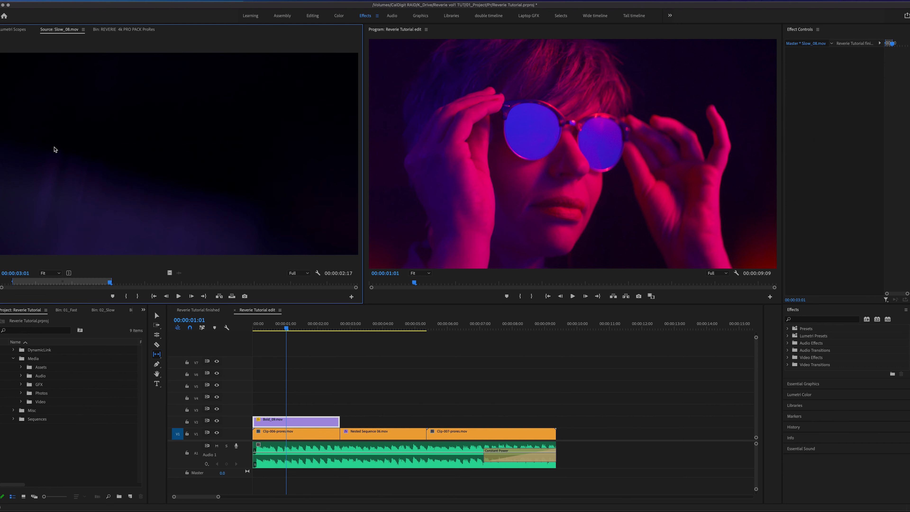
left_click_drag(100, 284, 63, 286)
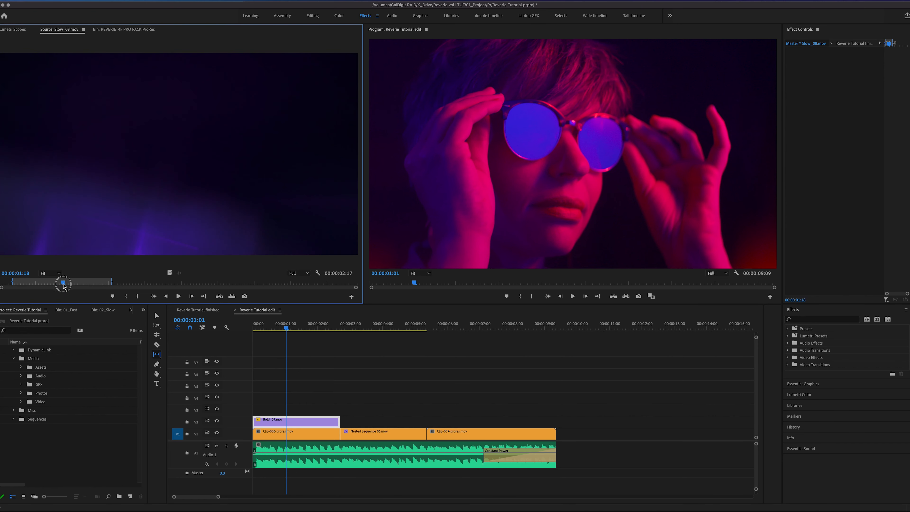
left_click_drag(168, 273, 242, 410)
- Set the blend mode of Slow_08.mov to Screen and play back the opening shot
mouse_move(287, 324)
left_mouse_down()
mouse_move(256, 325)
mouse_move(285, 325)
left_mouse_up()
left_click(294, 409)
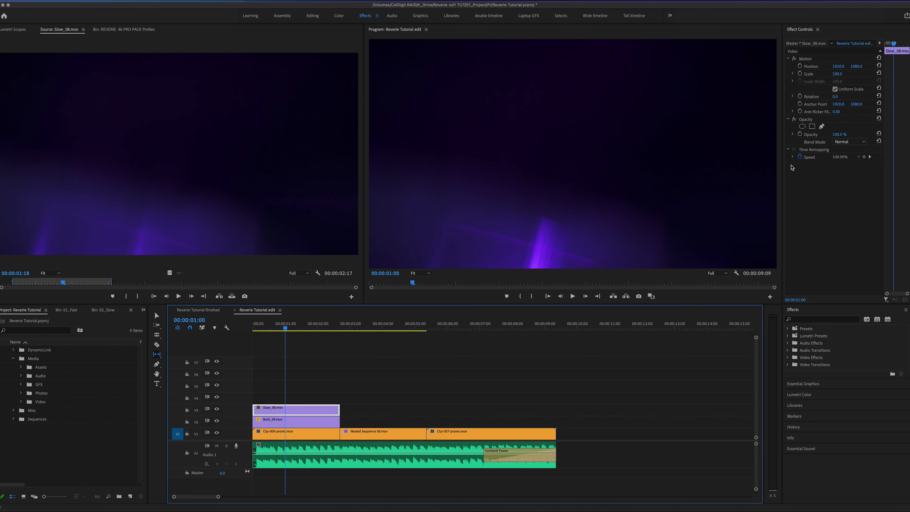
left_click(848, 144)
left_click(846, 226)
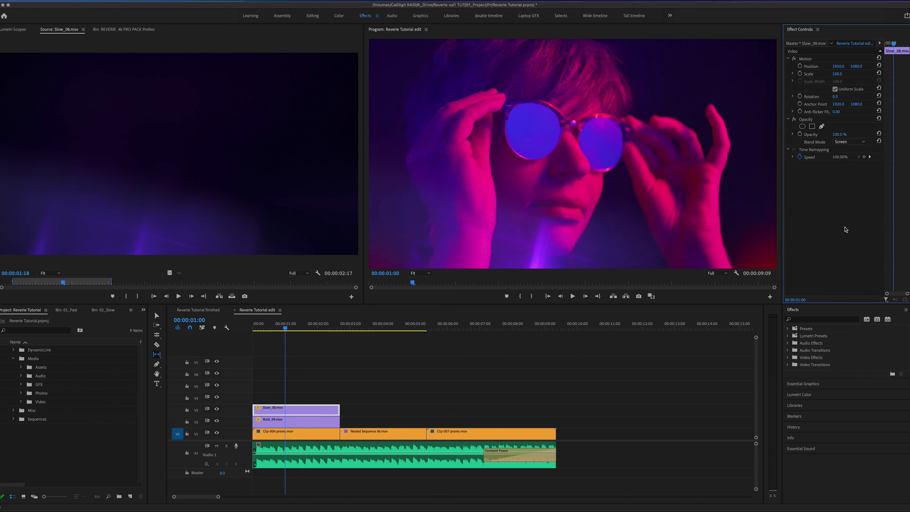
left_click_drag(285, 326, 251, 326)
key("space")
key("space")
- Rotate the Slow_08.mov overlay to 180 degrees and play back the opening shot from the beginning
mouse_move(291, 326)
left_mouse_down()
mouse_move(273, 330)
mouse_move(290, 331)
left_mouse_up()
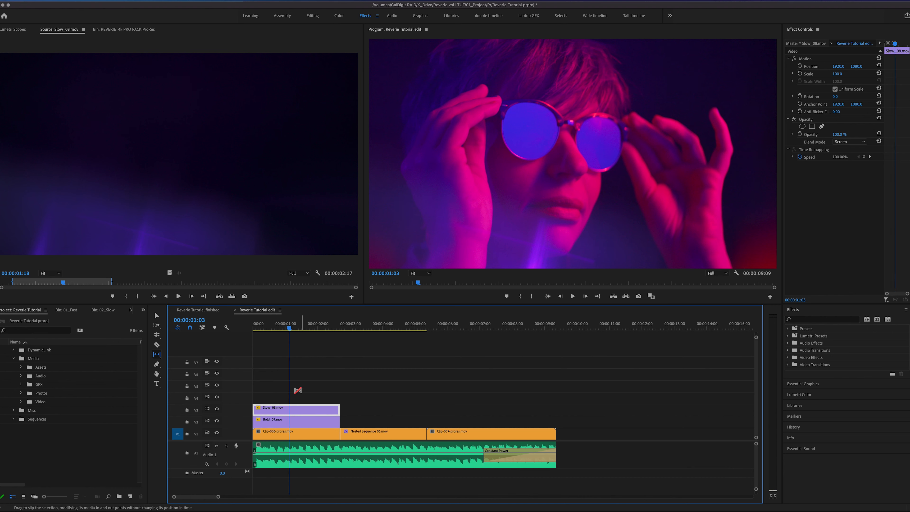
left_click(834, 96)
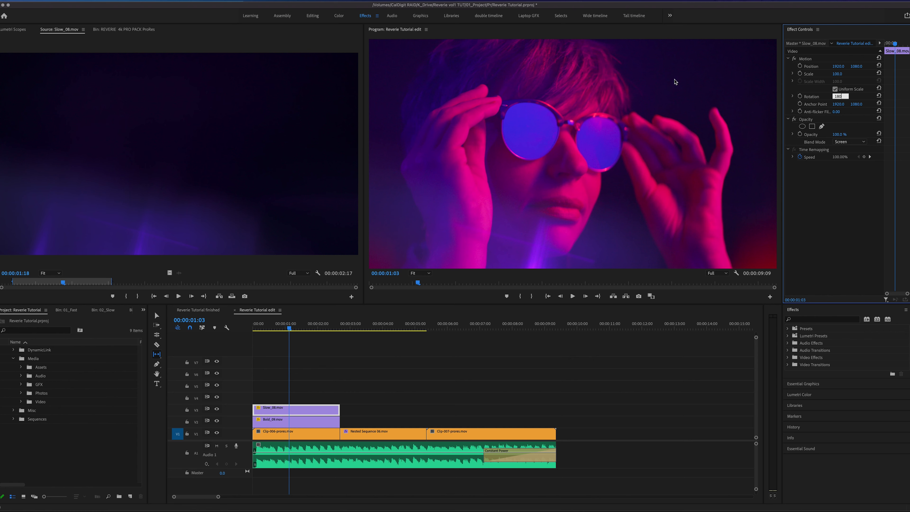
left_click(352, 392)
left_click_drag(301, 324, 256, 327)
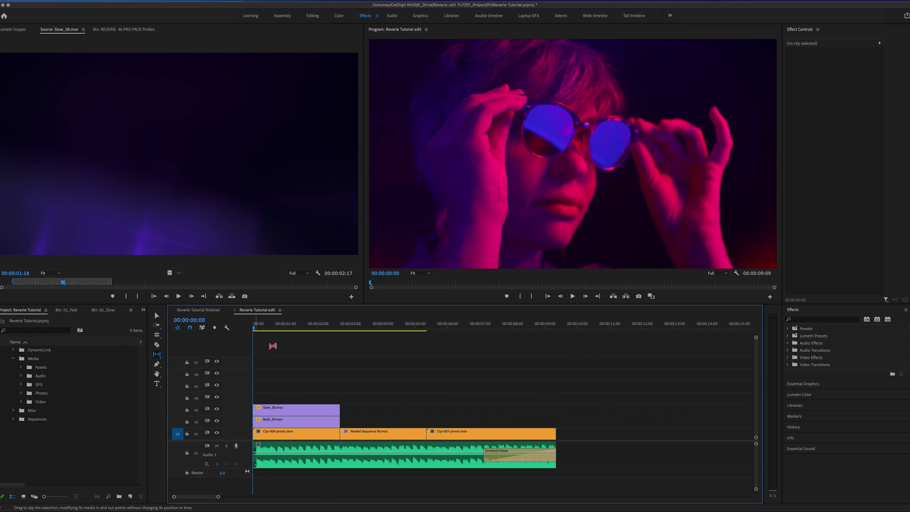
key("space")
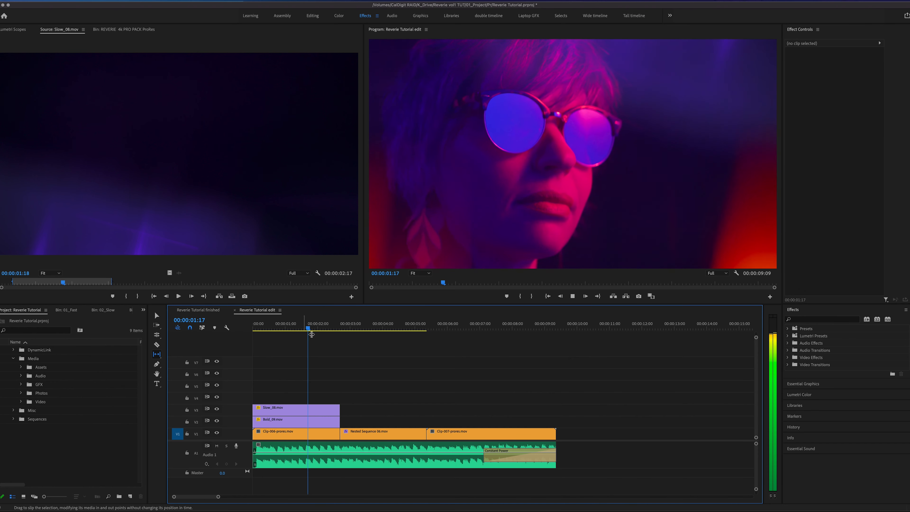
key("space")
- Place Flood_14.mov from the 05_Flood folder on track V2 above the nested sequence and trim its end to match that clip
key("v")
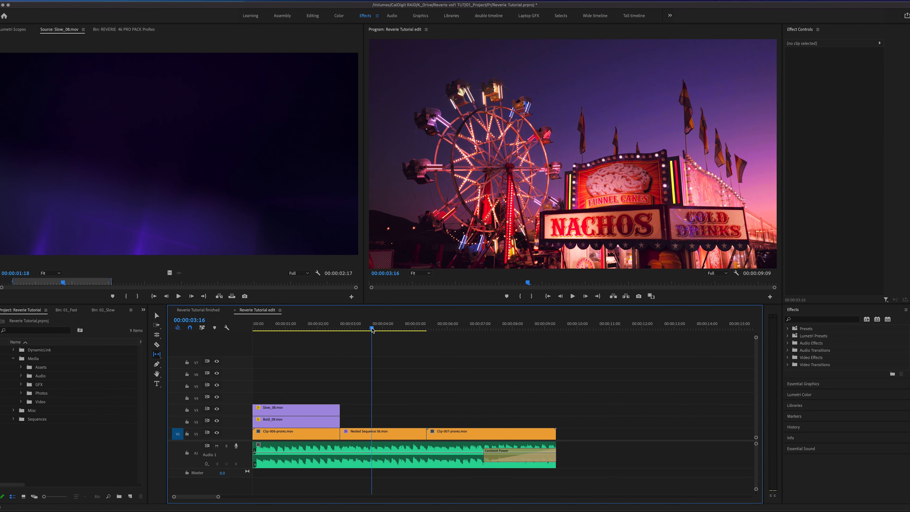
left_click(357, 435)
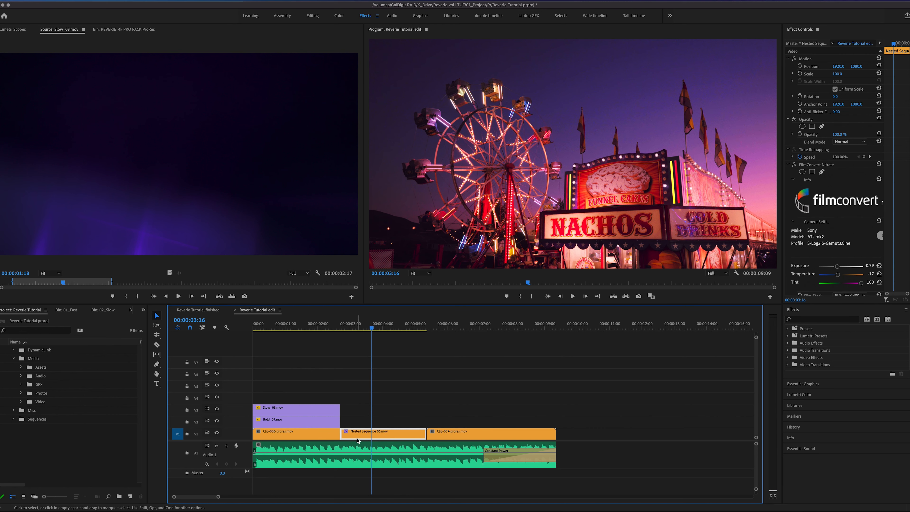
left_click(131, 30)
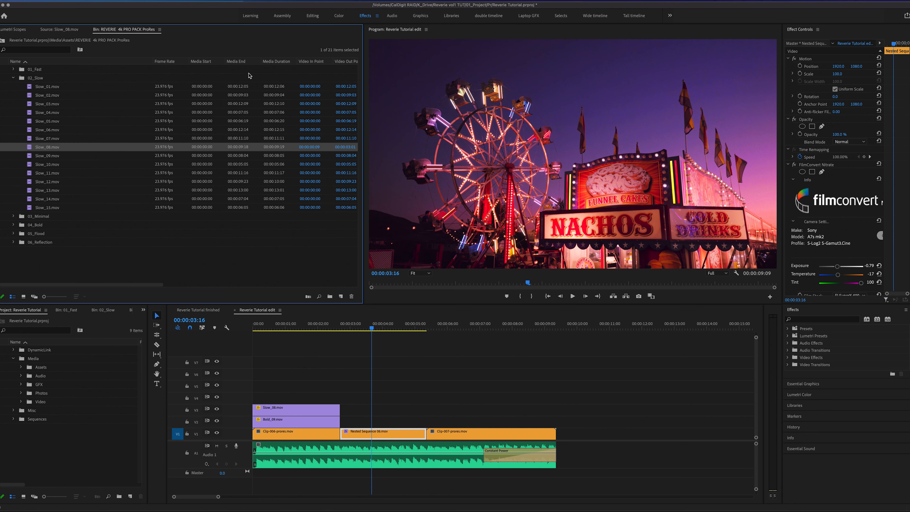
left_click(13, 78)
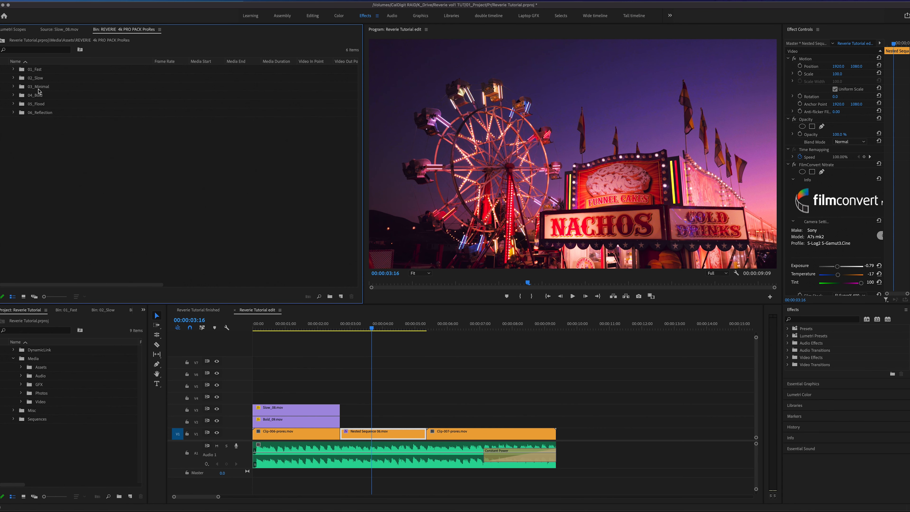
left_click(23, 106)
left_click(14, 105)
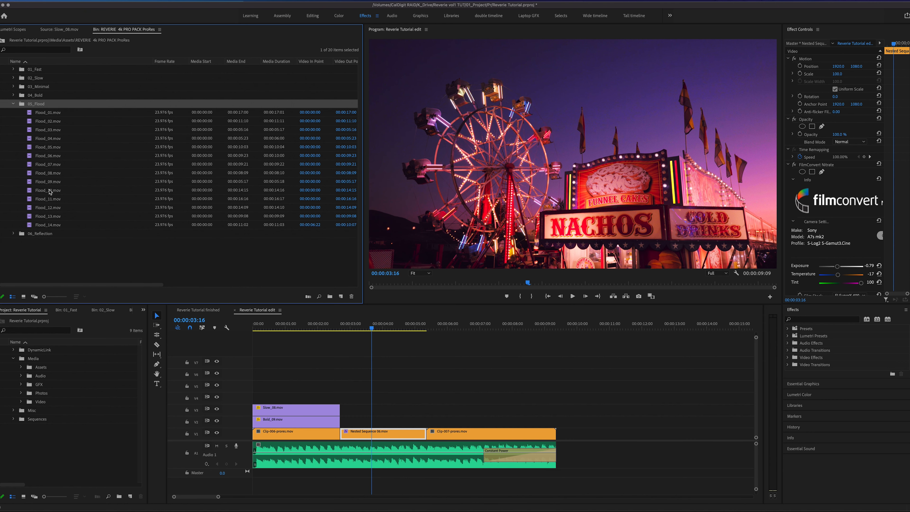
double_click(31, 228)
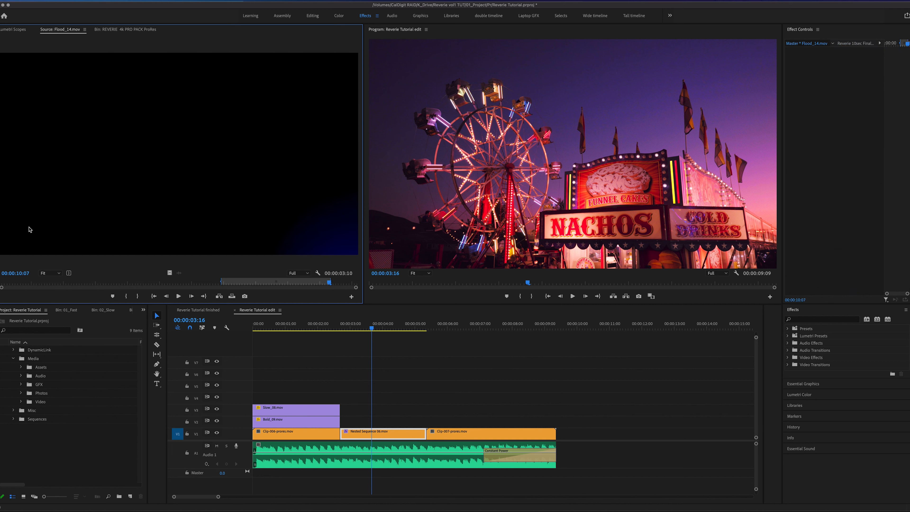
left_click_drag(205, 281, 344, 430)
left_click_drag(449, 421, 427, 421)
- Set the blend mode of Flood_14.mov to Screen
left_click_drag(408, 325, 350, 325)
left_click(373, 425)
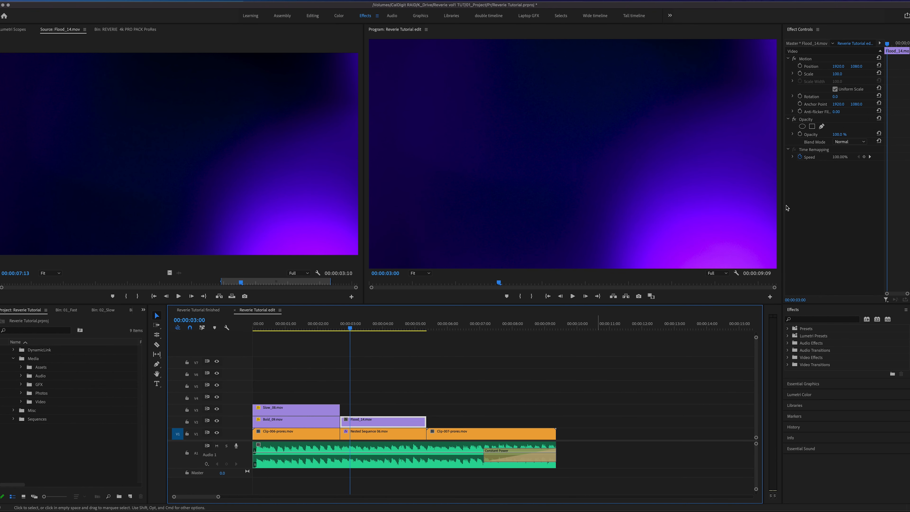
left_click(850, 141)
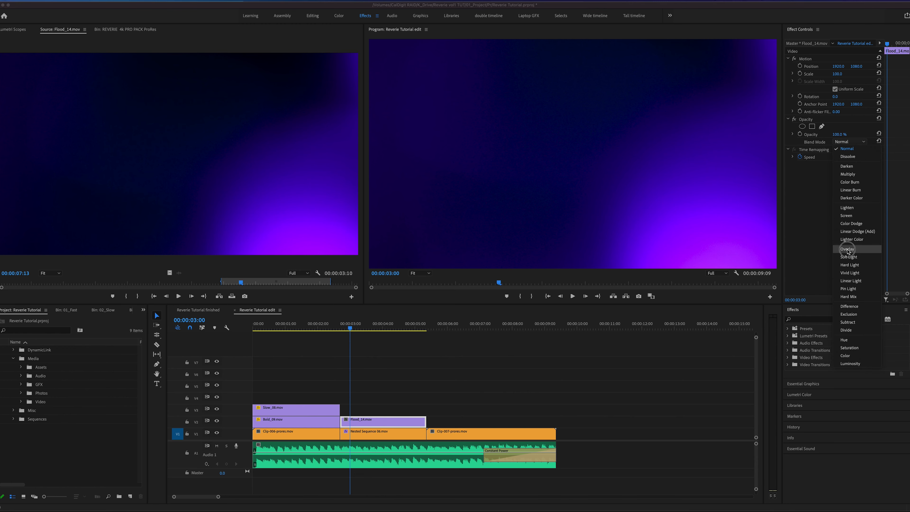
left_click(846, 216)
- Rotate the Flood_14.mov overlay so its purple glow falls in the upper-left corner of the carnival shot, and scrub through the shot
left_click_drag(382, 325, 355, 344)
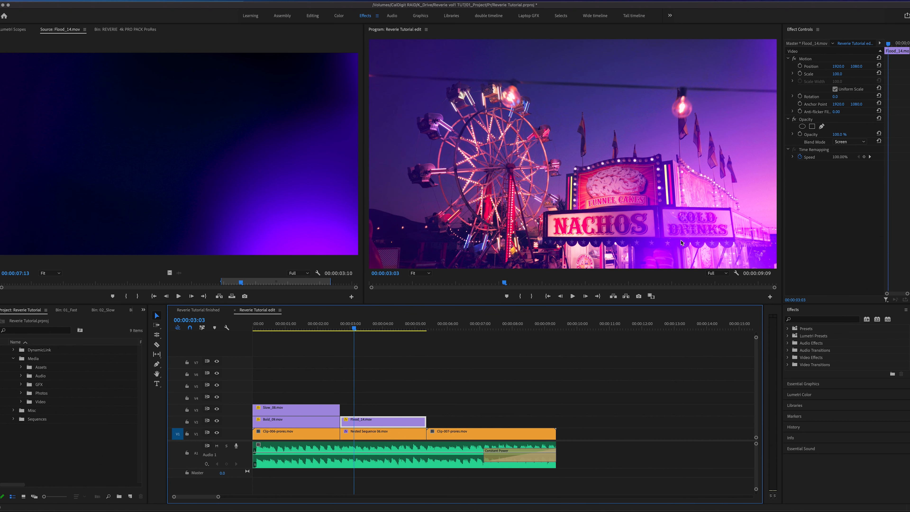
key("Right")
key("Right")
key("Right")
key("Right")
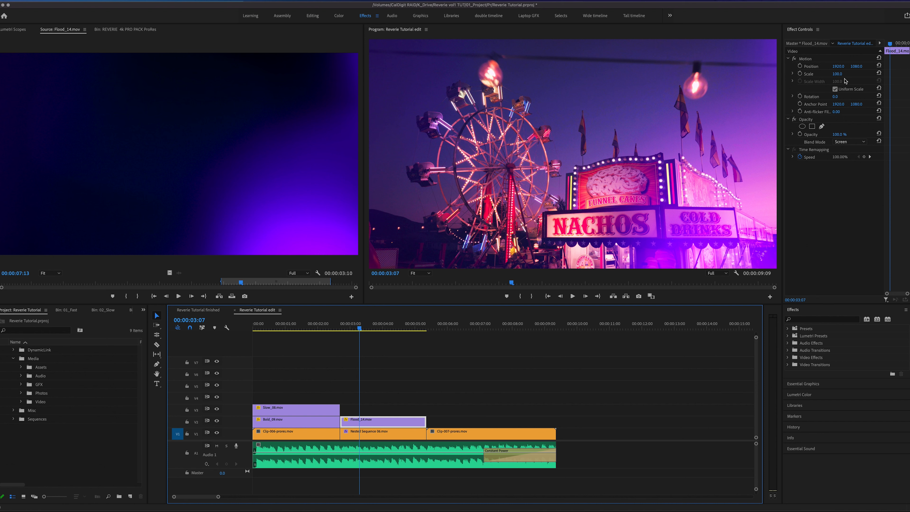
left_click(838, 96)
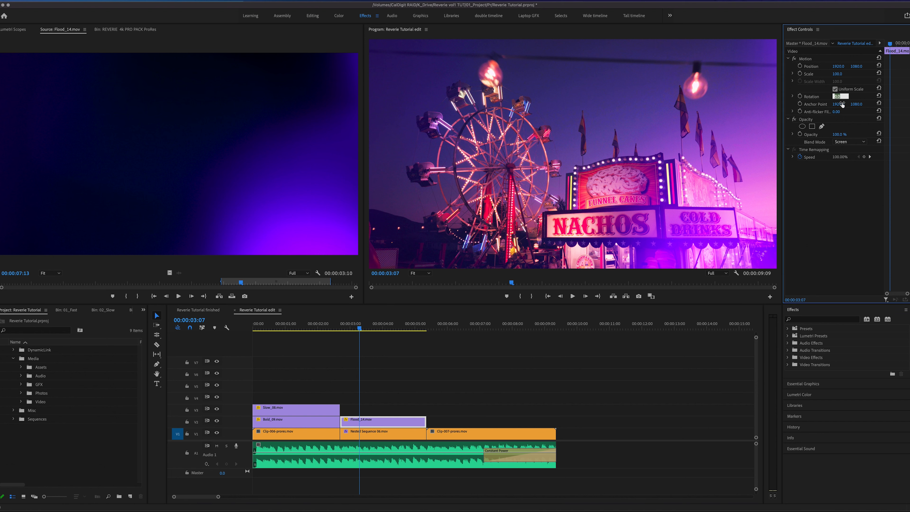
left_click(418, 368)
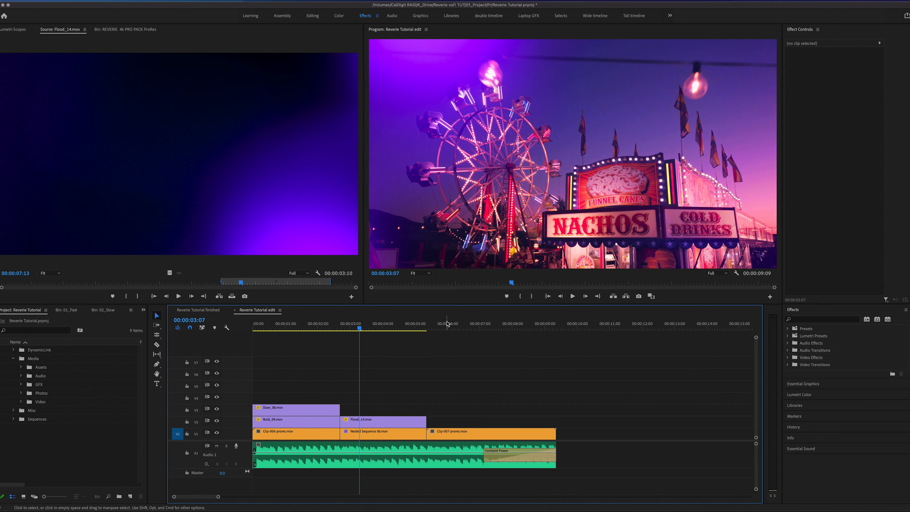
left_click_drag(360, 329, 380, 387)
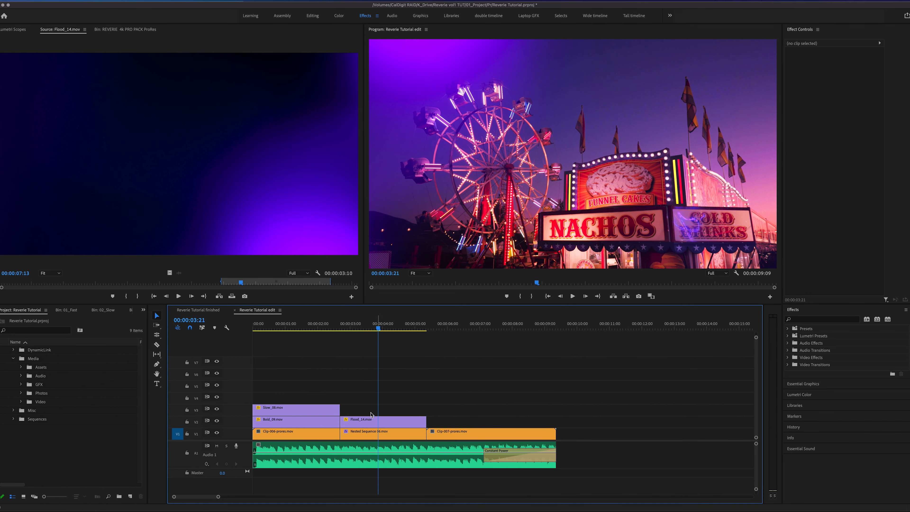
- Place Minimal_19.mov from the 03_Minimal folder on track V3 above Flood_14.mov and extend its end to match the clip below
left_click(117, 29)
left_click(14, 104)
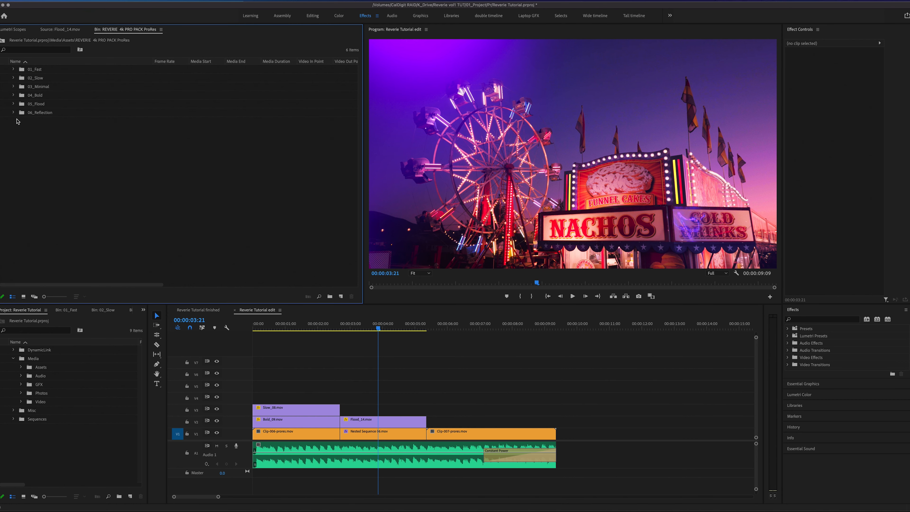
left_click(13, 87)
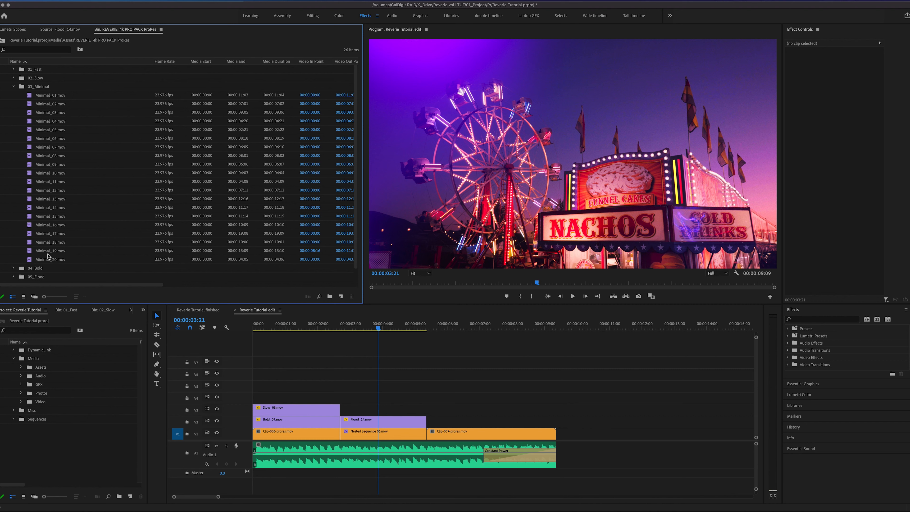
left_click(31, 251)
double_click(31, 251)
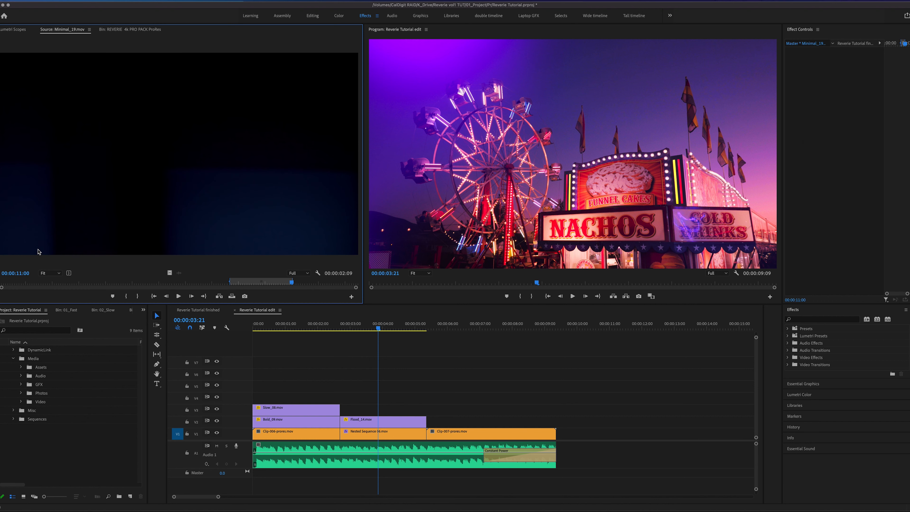
mouse_move(253, 285)
left_mouse_down()
mouse_move(220, 286)
mouse_move(248, 286)
left_mouse_up()
left_click_drag(171, 273, 345, 408)
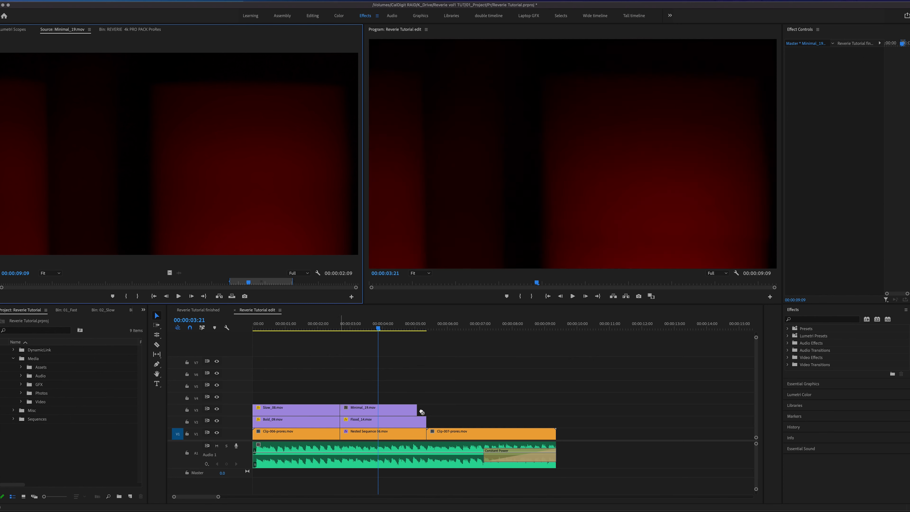
left_click_drag(417, 409, 427, 408)
- Set the blend mode of Minimal_19.mov to Screen and scrub through the carnival shot
mouse_move(389, 326)
left_mouse_down()
mouse_move(353, 327)
mouse_move(401, 335)
left_mouse_up()
left_click(400, 408)
left_click(856, 142)
left_click(846, 206)
left_click_drag(401, 331, 360, 346)
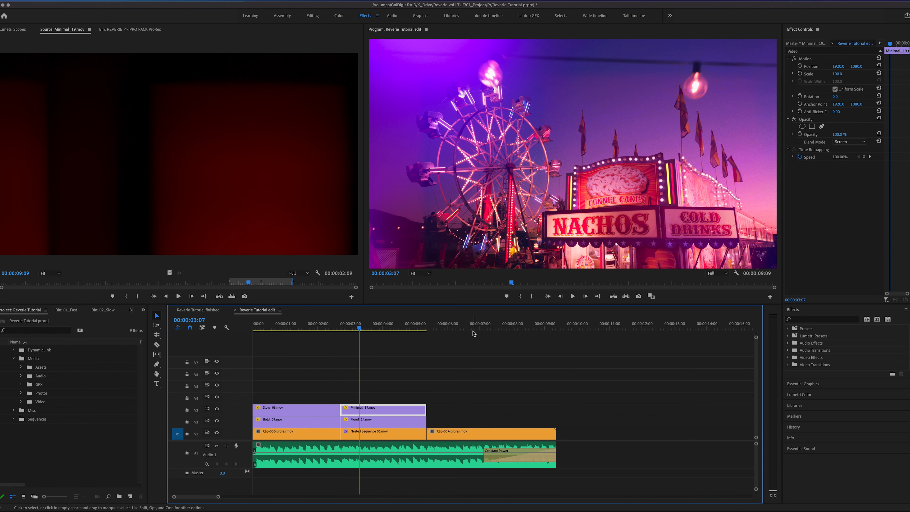
- Place Bold_11.mov from the 04_Bold folder on track V2 at the start of the third clip and cue playback there
left_click_drag(372, 334, 470, 332)
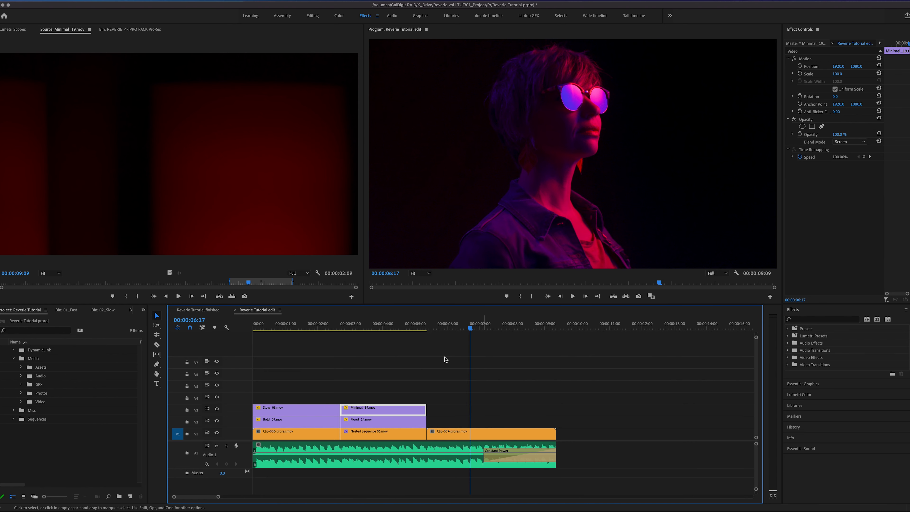
left_click(137, 30)
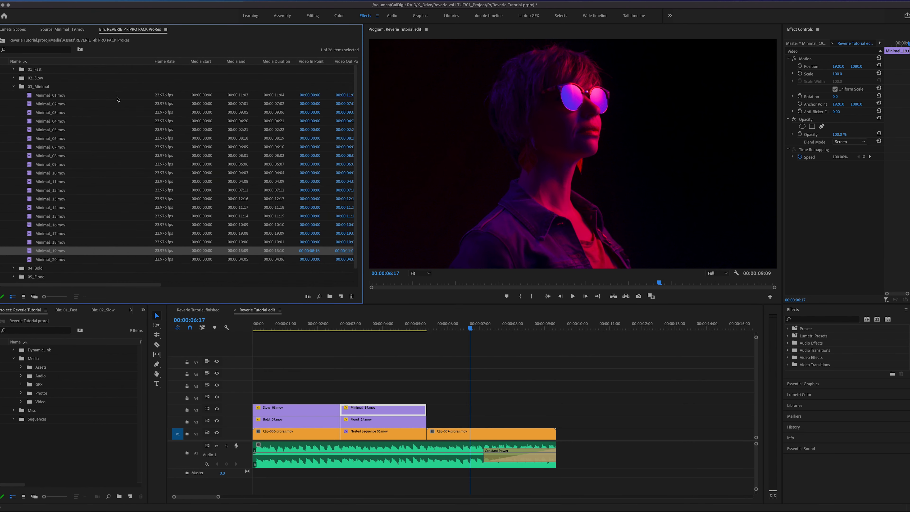
left_click(14, 87)
left_click(35, 98)
left_click(14, 96)
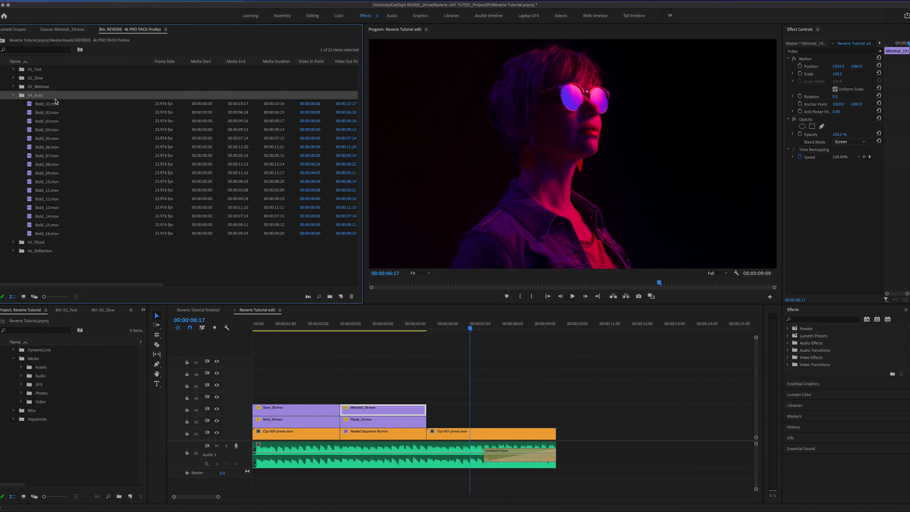
left_click(56, 193)
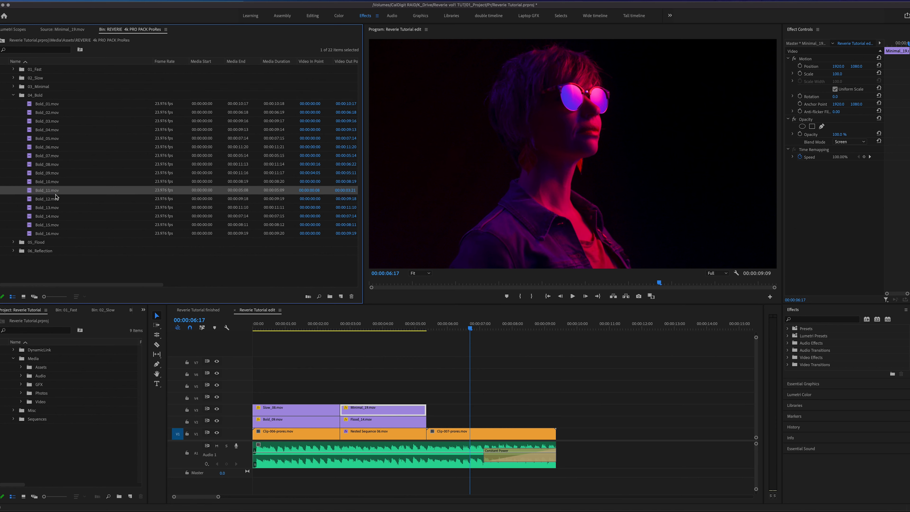
double_click(30, 193)
left_click_drag(169, 273, 446, 413)
left_click_drag(468, 328, 427, 335)
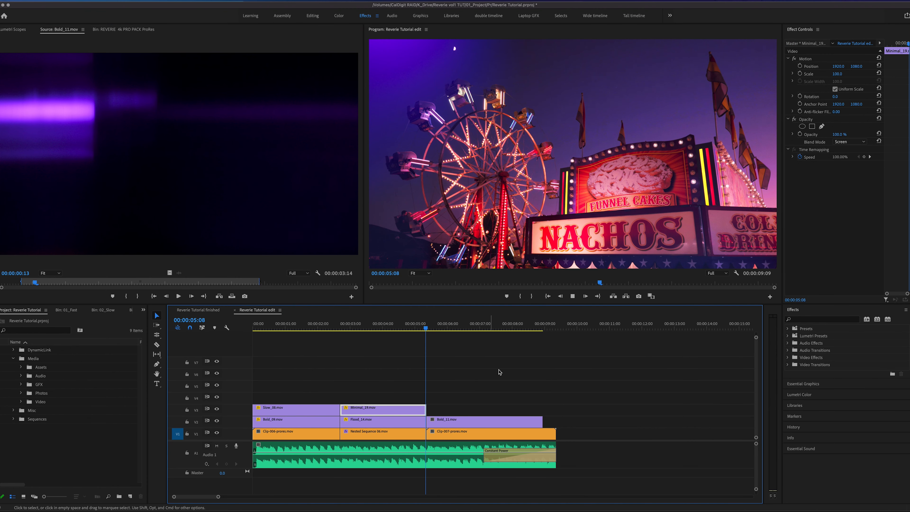
- Play into the third clip and extend the end of Bold_11.mov on track V2 to match the clip below
key("space")
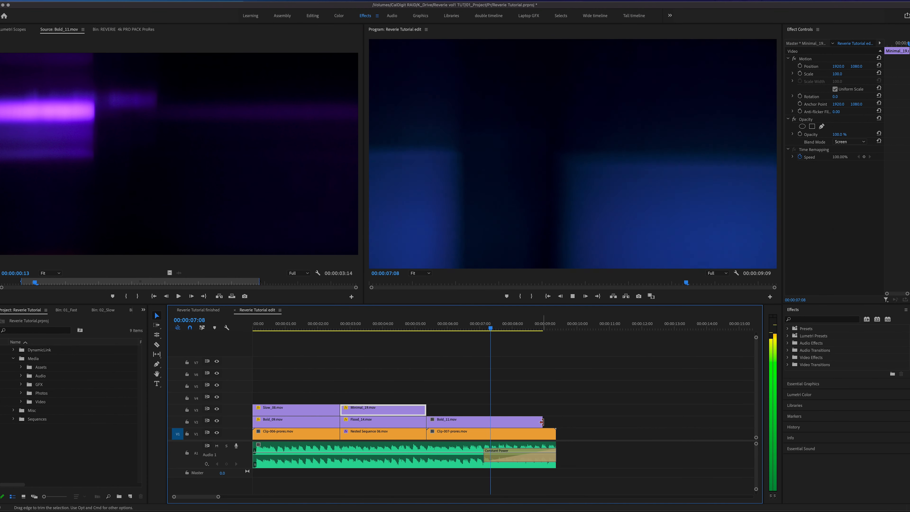
left_click_drag(542, 423, 556, 423)
left_click(540, 425)
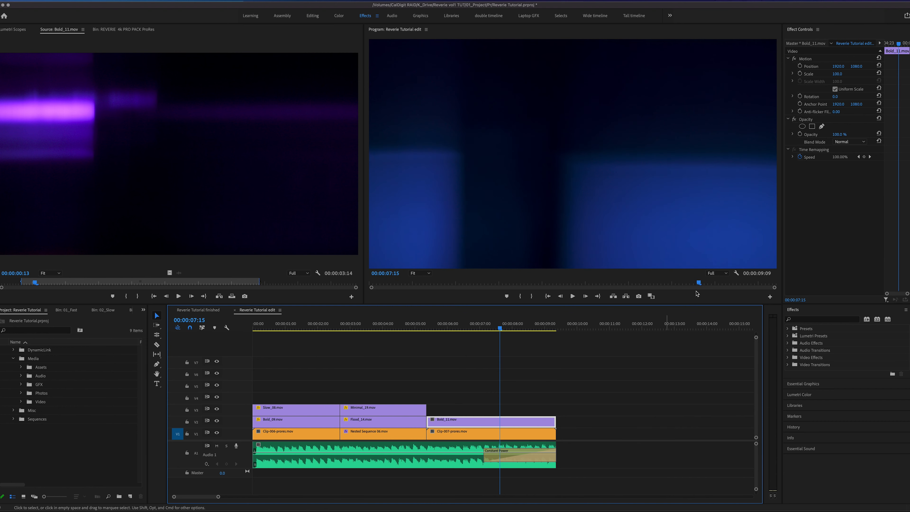
- Set the blend mode of Bold_11.mov to Screen and play through the third shot
left_click(855, 143)
left_click(861, 216)
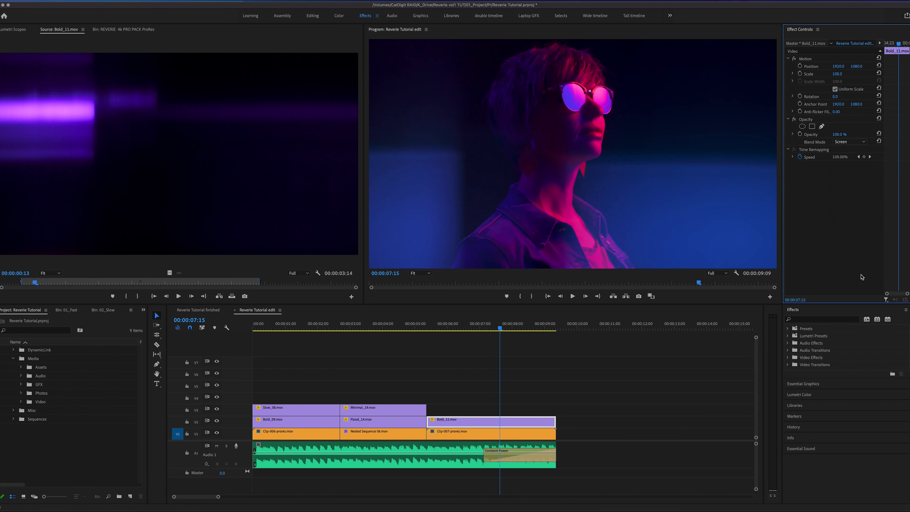
left_click_drag(496, 327, 437, 347)
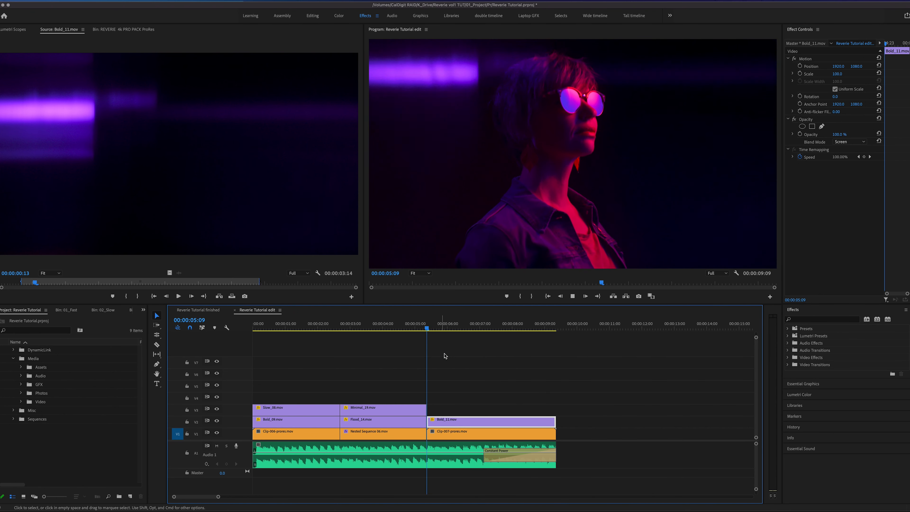
key("space")
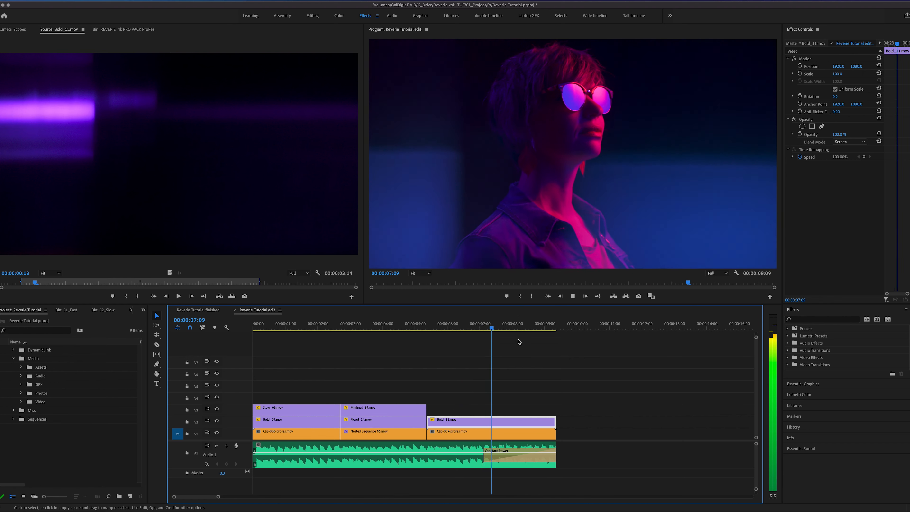
left_click_drag(545, 327, 329, 343)
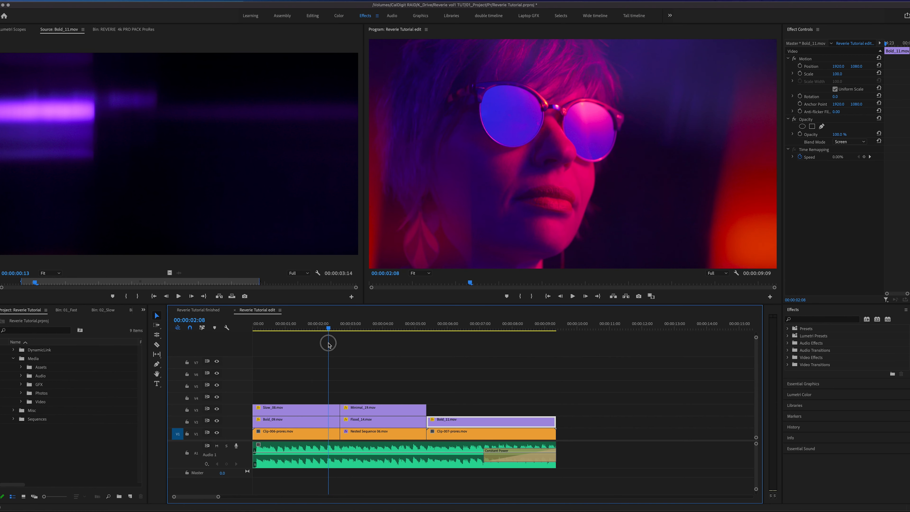
- Place only the video of Fast_03.mov from the 01_Fast folder on track V4, spanning the first cut
left_click(118, 30)
left_click_drag(331, 329, 329, 330)
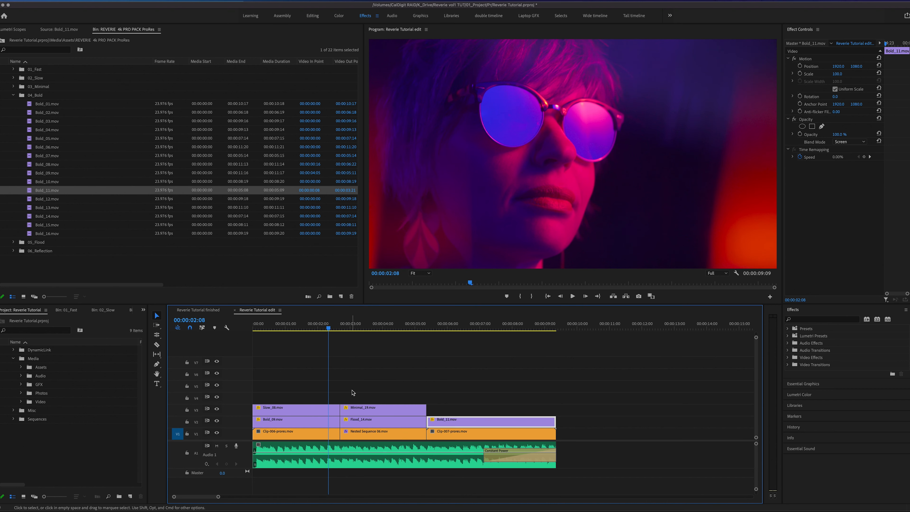
left_click_drag(329, 330, 332, 355)
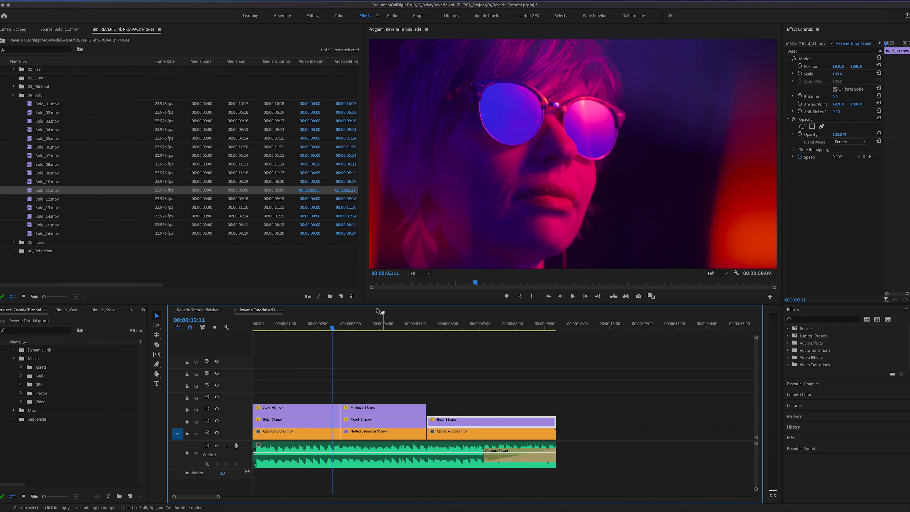
left_click(19, 71)
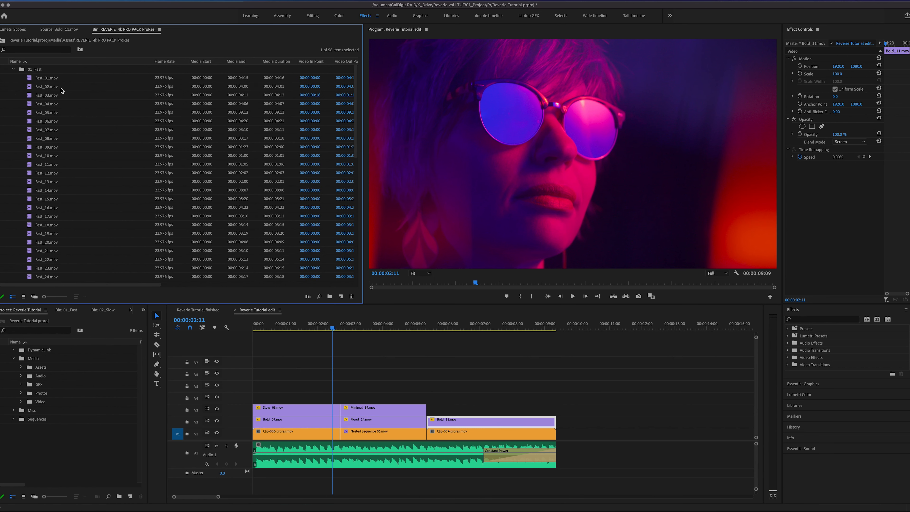
left_click(42, 97)
double_click(31, 96)
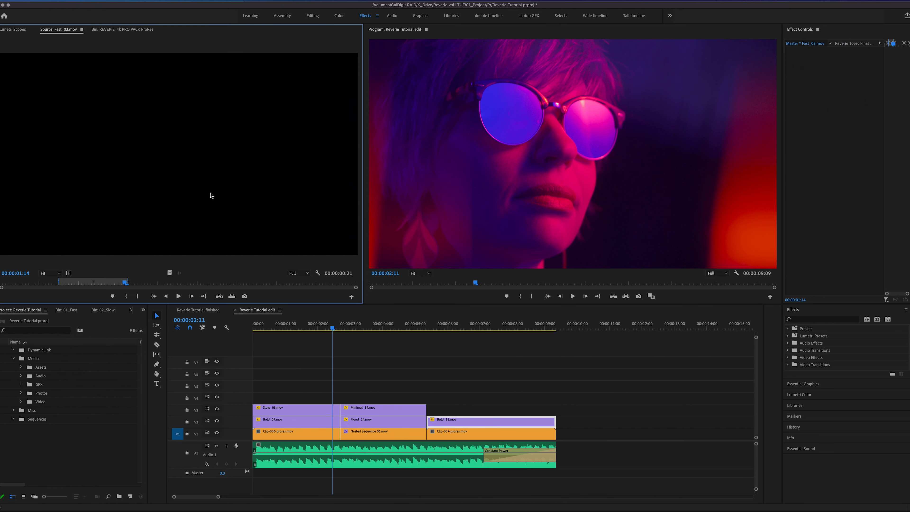
left_click_drag(170, 273, 334, 401)
- Shift Fast_03.mov one frame earlier so its brightest flash falls on the first cut
left_click_drag(339, 329, 341, 333)
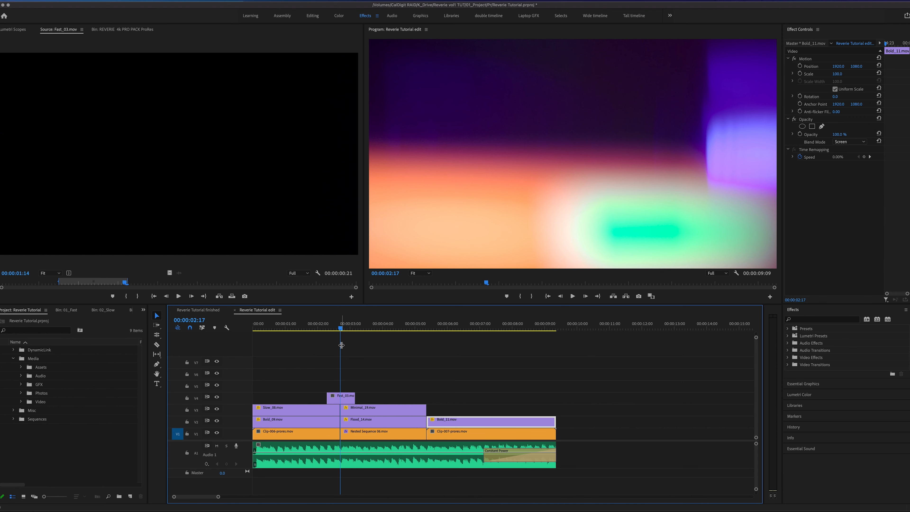
key("equal")
key("equal")
left_click(514, 329)
left_click_drag(513, 328, 511, 329)
key("Left")
key("Right")
key("Right")
key("Left")
left_click(513, 400)
left_click_drag(507, 401, 502, 401)
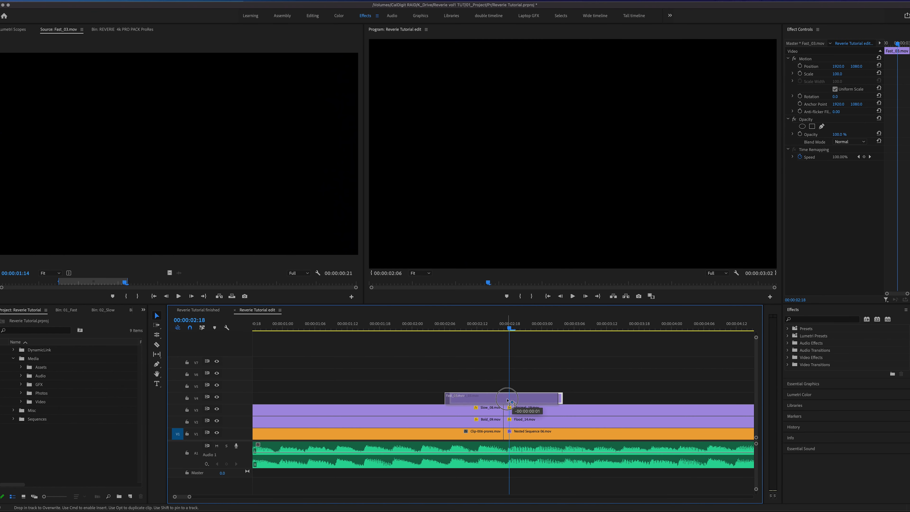
left_click_drag(508, 329, 504, 328)
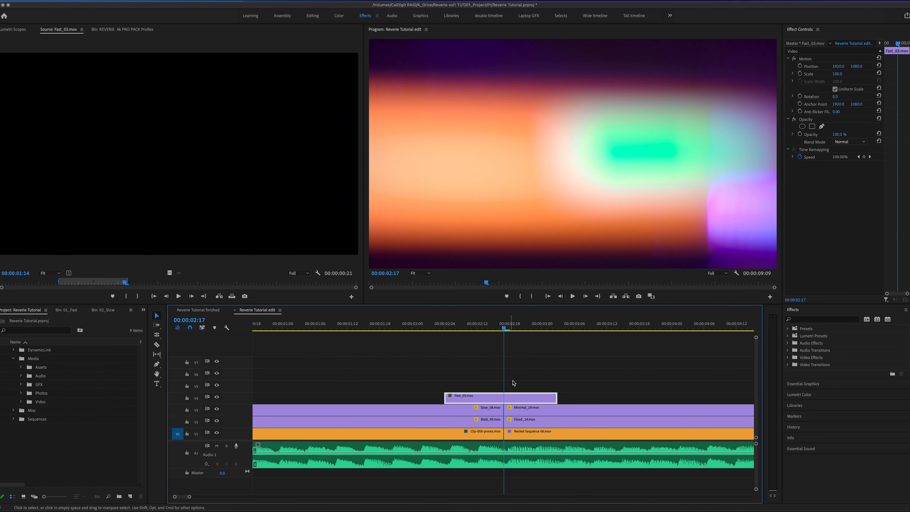
- Try the Screen blend mode on Fast_03.mov and scrub across the first cut
left_click(850, 142)
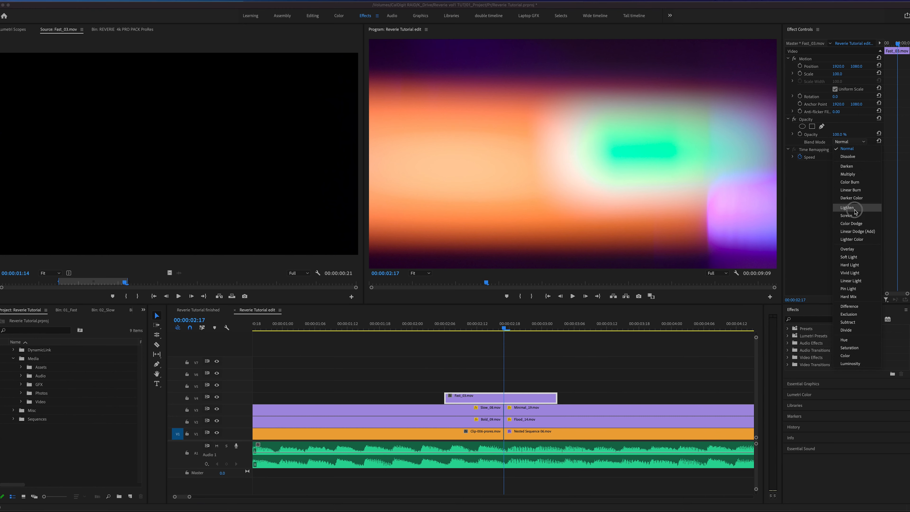
left_click(854, 232)
left_click_drag(489, 334, 518, 392)
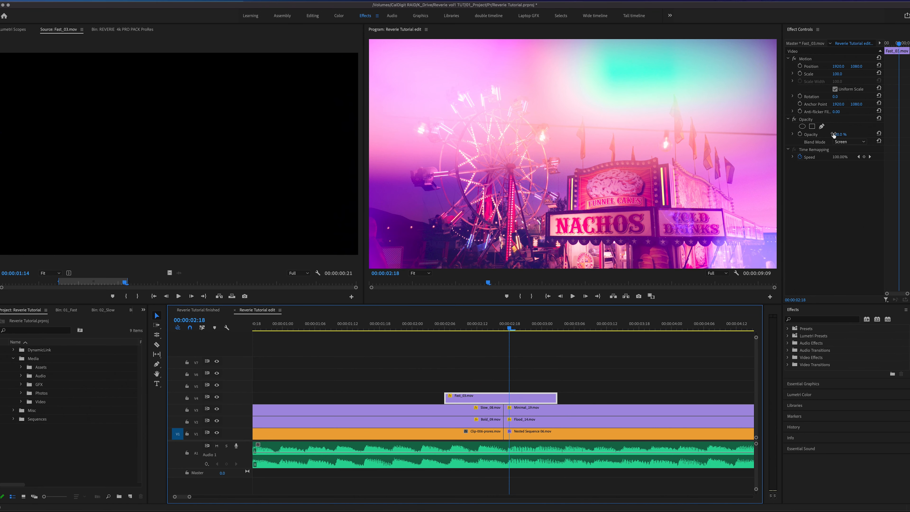
- Set the blend mode of Fast_03.mov to Difference and scrub through the first transition
left_click(856, 143)
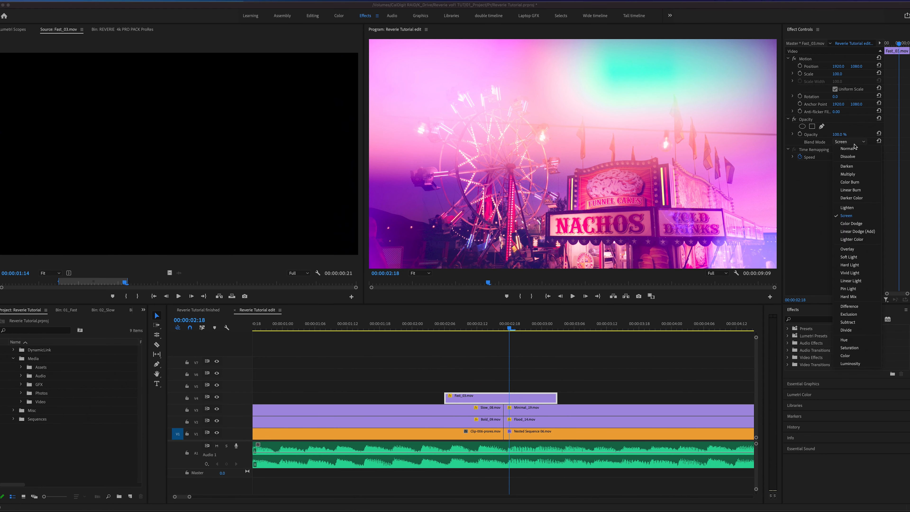
left_click(858, 307)
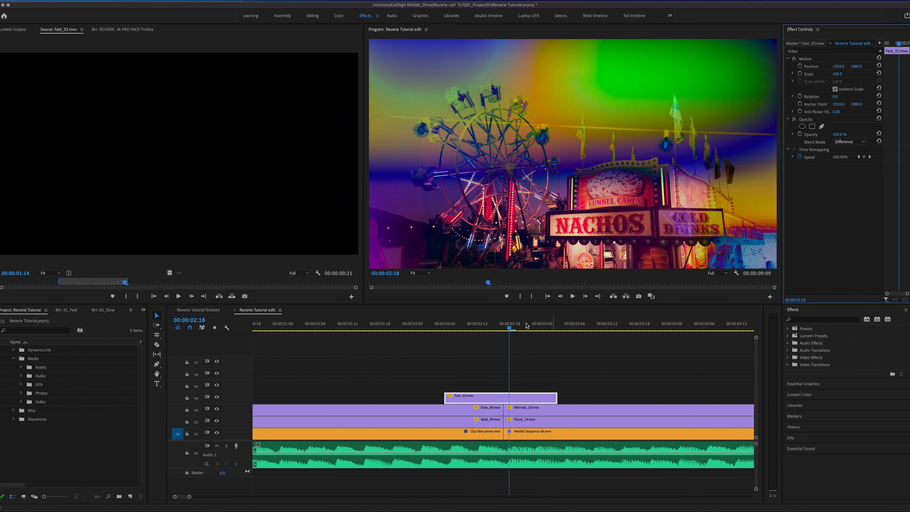
left_click_drag(507, 327, 266, 332)
left_click_drag(217, 388, 218, 387)
left_click_drag(527, 330, 565, 331)
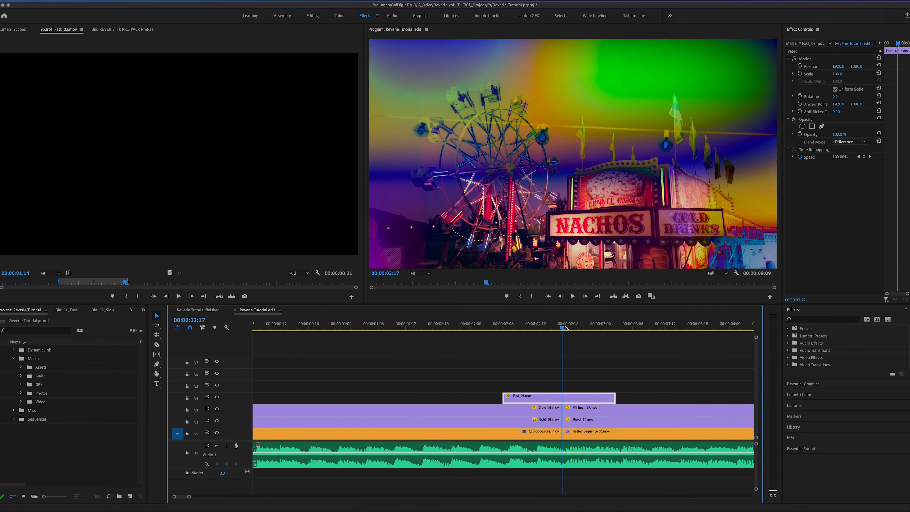
- Place Reflection_08.mov from the 06_Reflection folder on track V4, spanning the second cut between the carnival shot and the third clip
key("minus")
key("minus")
left_click_drag(417, 330, 427, 329)
key("equal")
key("equal")
key("equal")
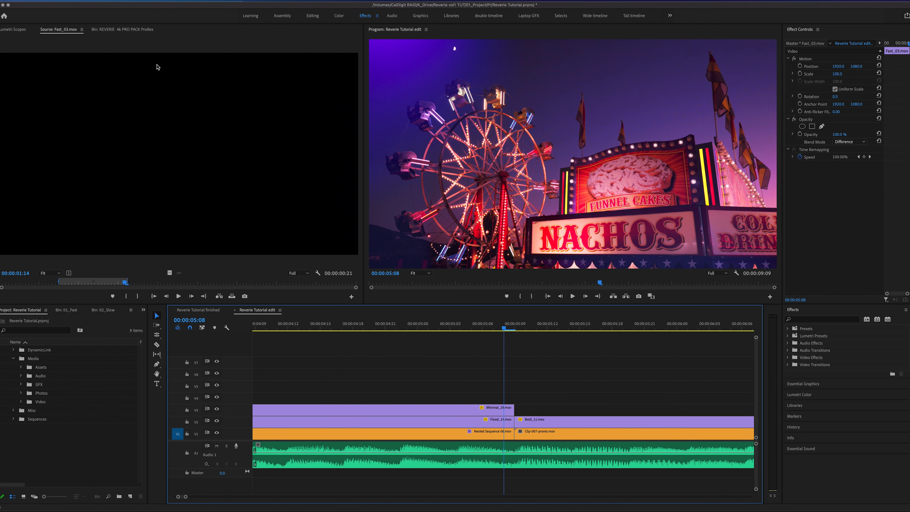
left_click(115, 30)
left_click(13, 70)
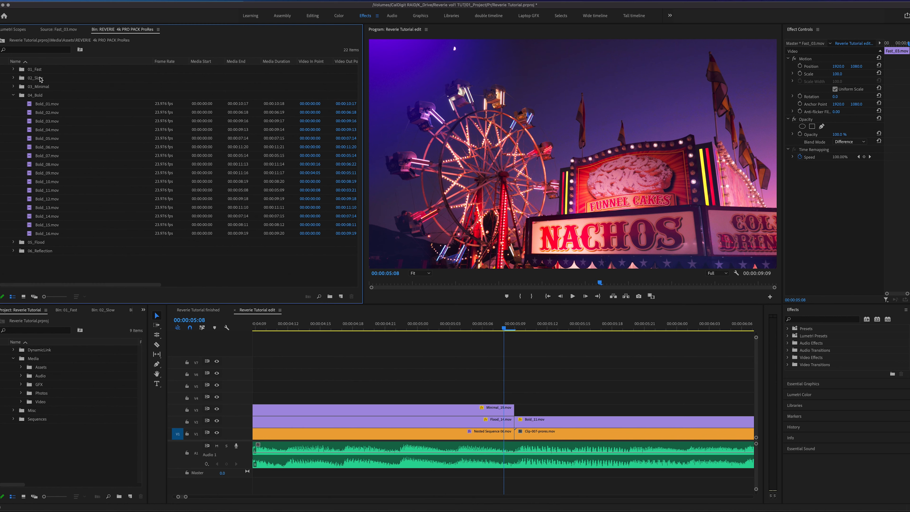
left_click(13, 95)
left_click(14, 113)
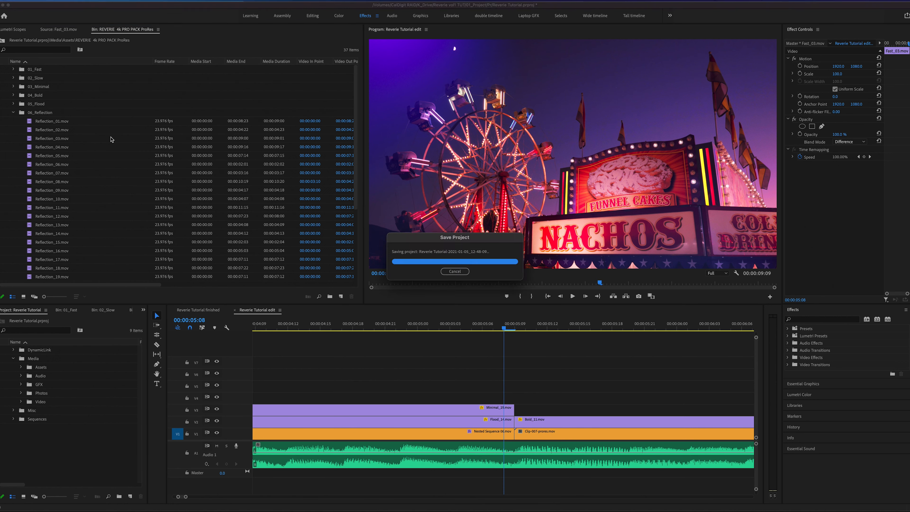
left_click(63, 182)
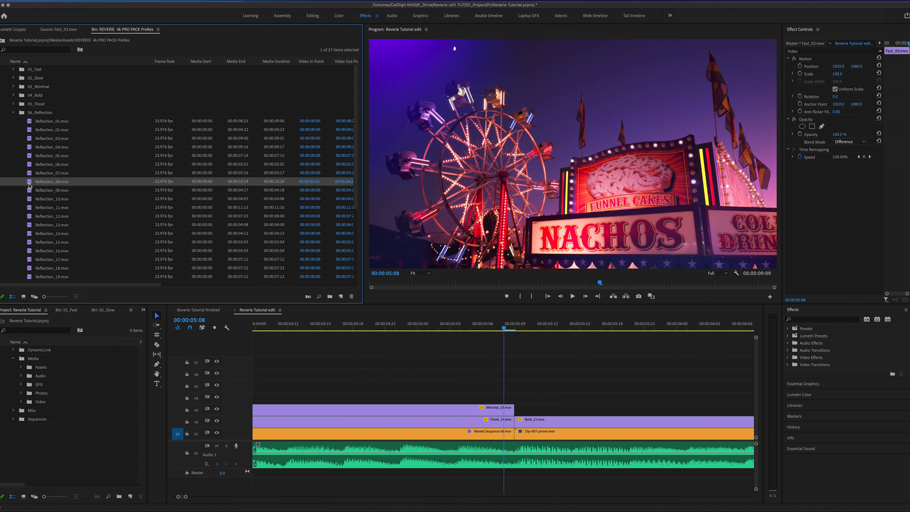
double_click(30, 183)
left_click_drag(118, 286, 342, 394)
- Move Reflection_08.mov earlier on track V4 so it ends just past the second cut
left_click_drag(507, 326, 521, 346)
key("minus")
key("minus")
key("minus")
key("equal")
key("equal")
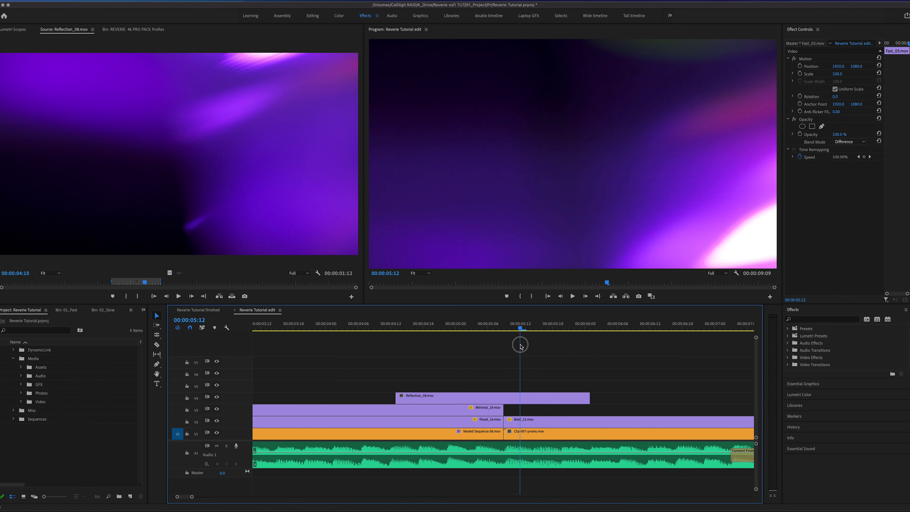
left_click_drag(512, 398, 441, 398)
left_click_drag(521, 328, 493, 328)
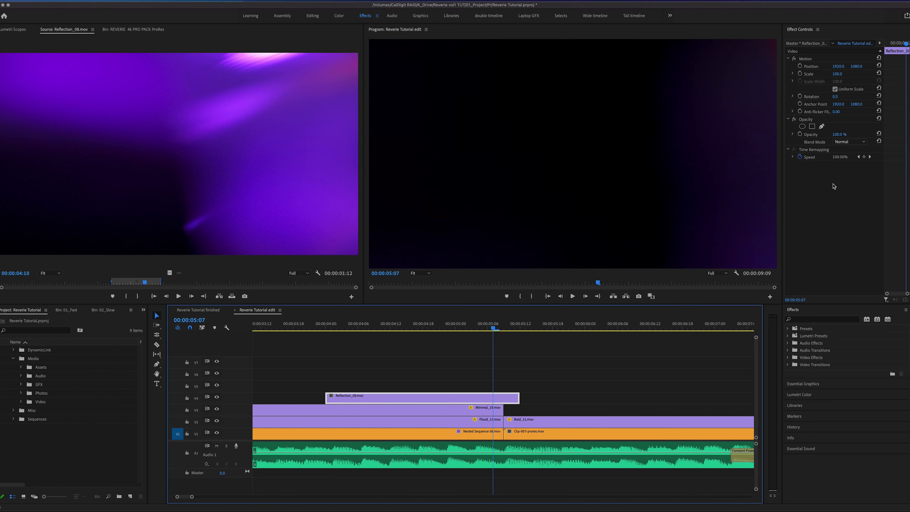
- Set the blend mode of Reflection_08.mov to Screen and play through the overlay up to the second cut
left_click(856, 142)
left_click(859, 228)
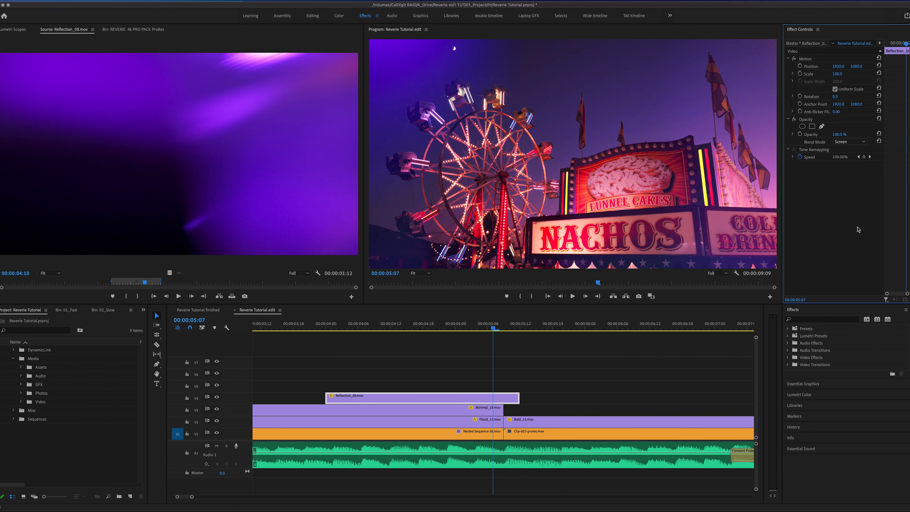
left_click_drag(482, 329, 331, 329)
key("space")
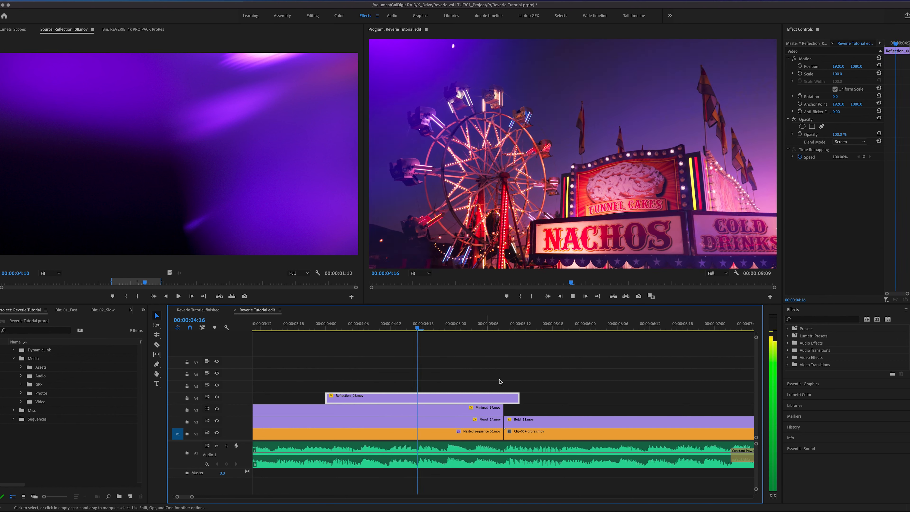
left_click(498, 330)
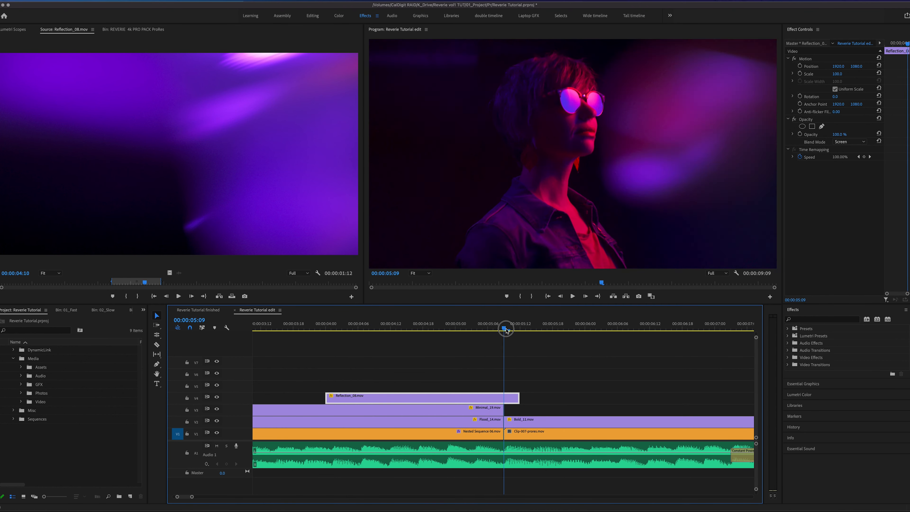
left_click_drag(498, 330, 498, 350)
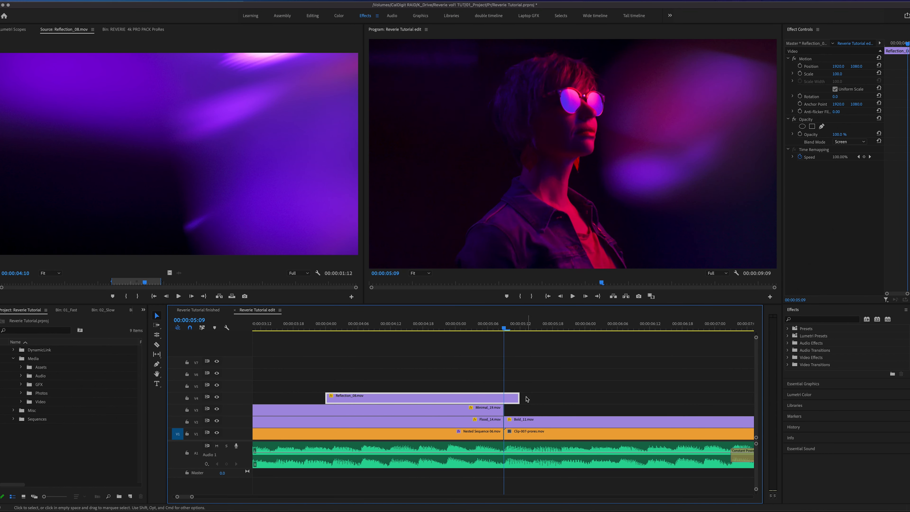
- Trim the end of Reflection_08.mov back to the second cut and check the last carnival frame
left_click_drag(518, 398, 504, 399)
left_click_drag(518, 363, 517, 361)
mouse_move(504, 330)
left_mouse_down()
mouse_move(514, 332)
mouse_move(490, 331)
mouse_move(503, 334)
left_mouse_up()
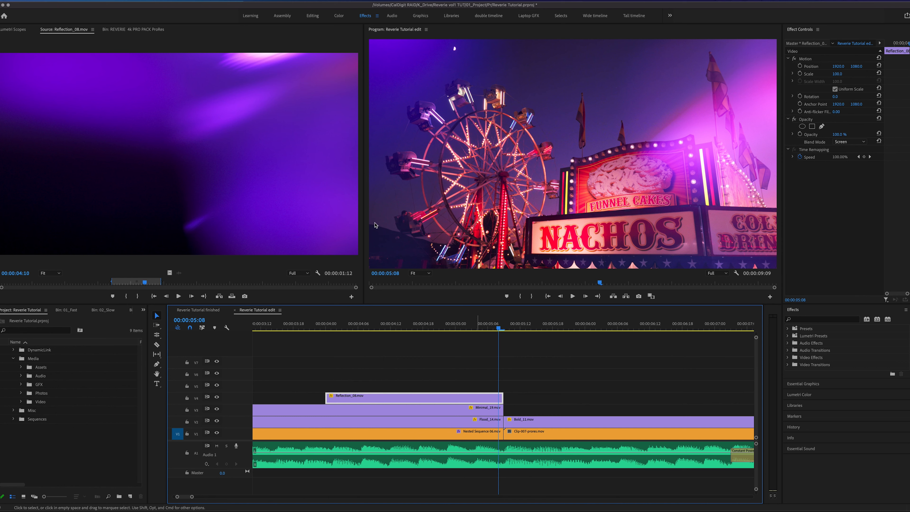
- Place Reflection_23.mov from the 06_Reflection folder on track V5 across the second cut, shifting it one frame later to center its flash
left_click(132, 30)
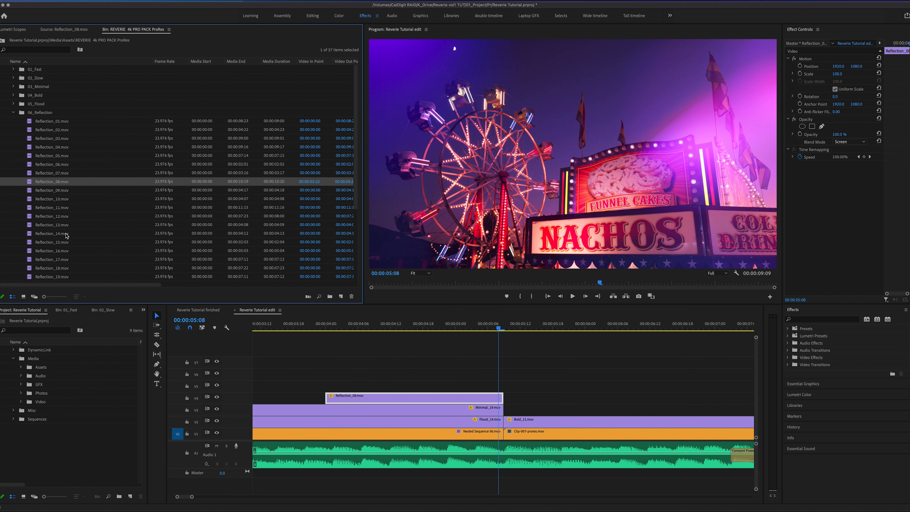
scroll(105, 234, "down", 3)
left_click(60, 235)
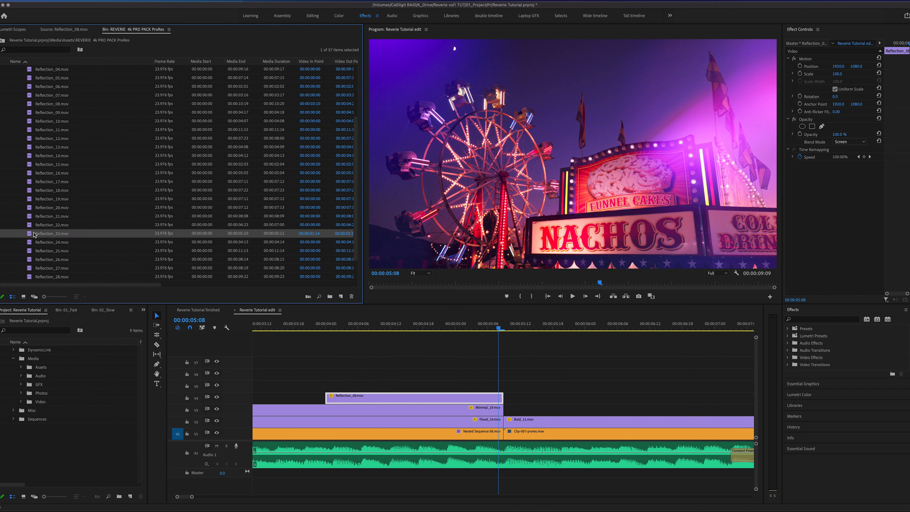
double_click(30, 233)
left_click_drag(91, 289, 441, 383)
mouse_move(503, 331)
left_mouse_down()
mouse_move(532, 329)
mouse_move(488, 329)
mouse_move(498, 329)
left_mouse_up()
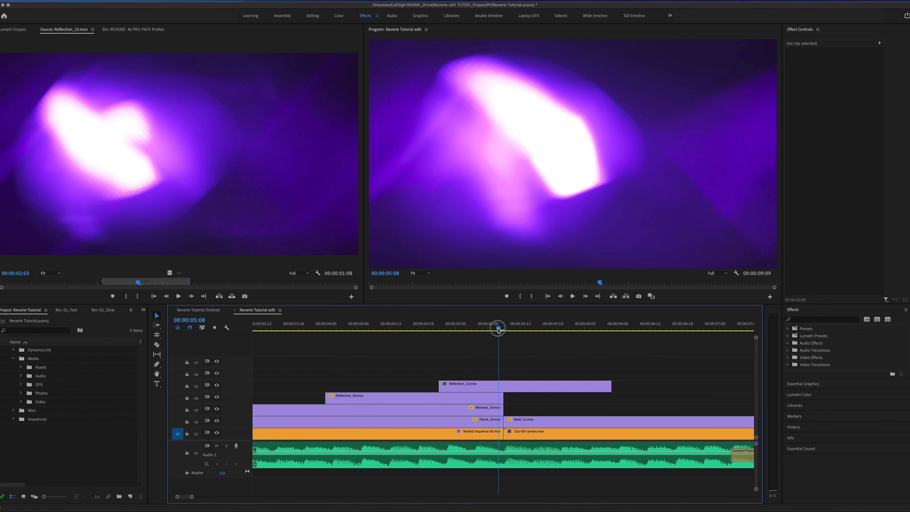
left_click_drag(498, 387, 504, 388)
- Set the blend mode of Reflection_23.mov to Screen, play through the second transition, and cue playback just before the cut
mouse_move(505, 331)
left_mouse_down()
mouse_move(468, 330)
mouse_move(512, 335)
mouse_move(457, 336)
mouse_move(508, 335)
mouse_move(459, 332)
mouse_move(488, 335)
left_mouse_up()
left_click(852, 143)
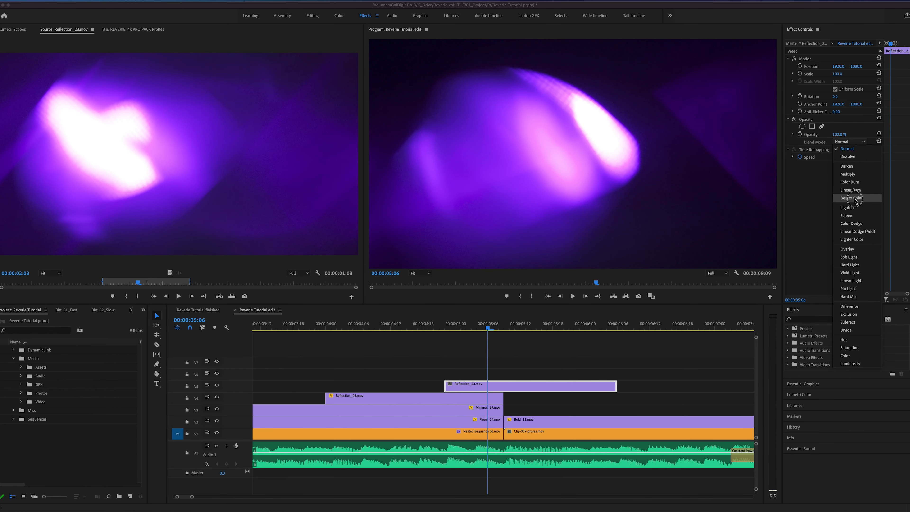
left_click(858, 220)
left_click_drag(475, 330, 406, 341)
key("minus")
left_click(398, 330)
key("space")
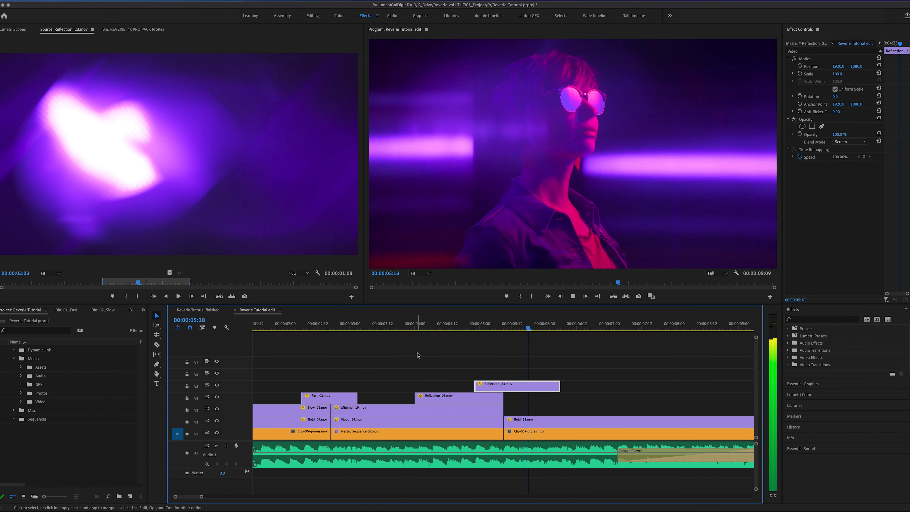
left_click(482, 327)
left_click(490, 328)
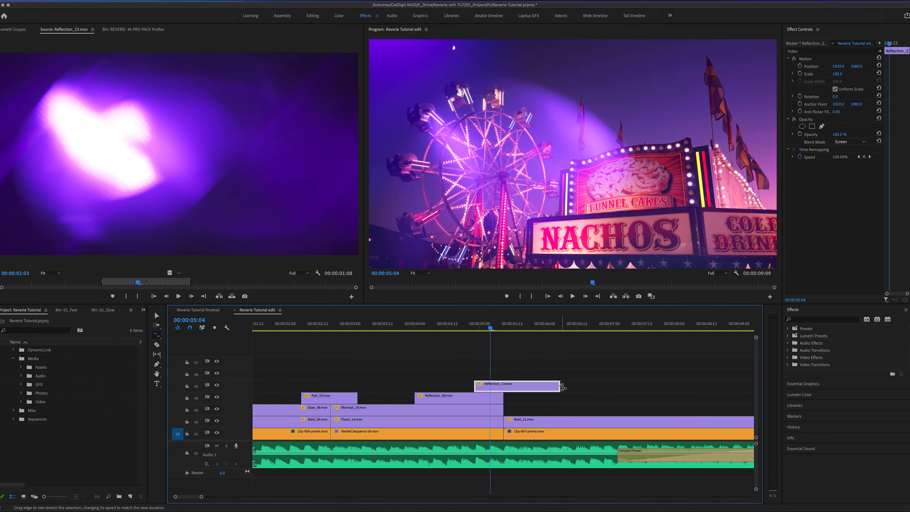
- Shorten Reflection_23.mov on track V5 with Rate Stretch to 200% speed and locate its brightest flash frame
left_click(562, 386)
left_click_drag(558, 386, 557, 386)
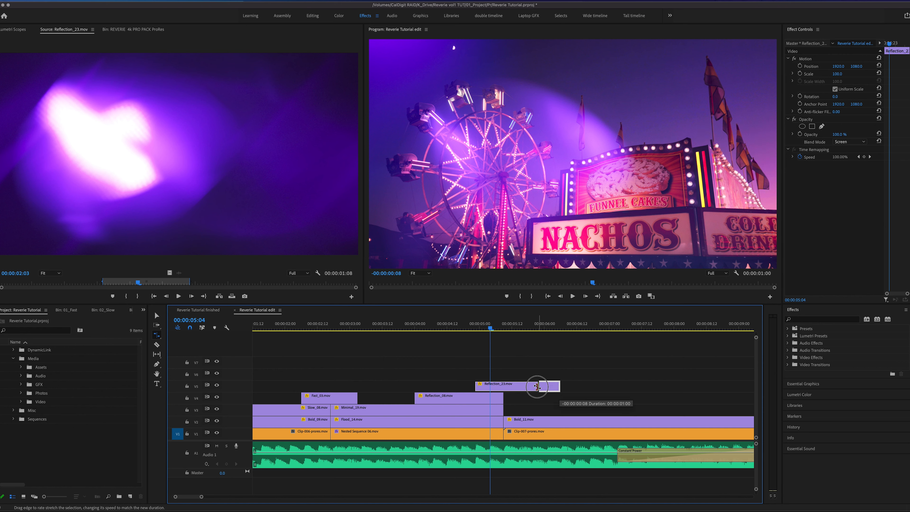
left_click_drag(523, 387, 521, 387)
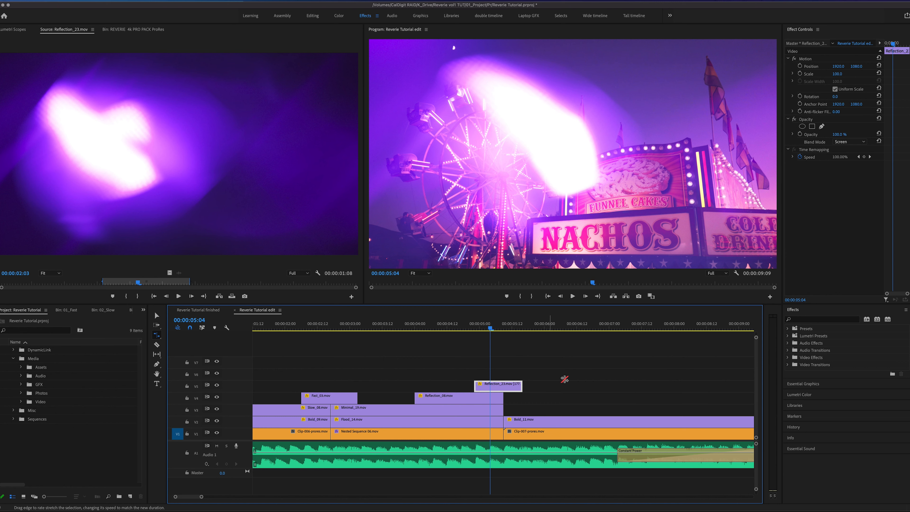
key("=")
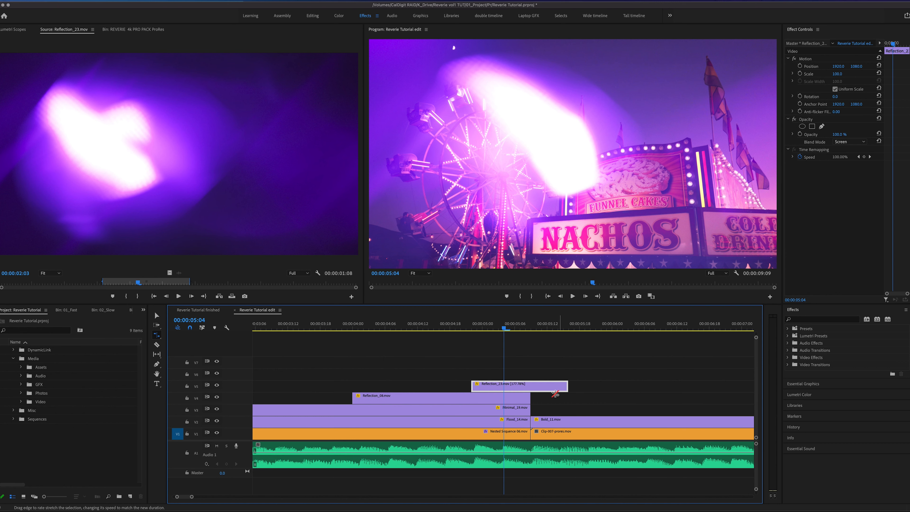
left_click_drag(564, 386, 557, 387)
mouse_move(498, 330)
left_mouse_down()
mouse_move(527, 331)
mouse_move(483, 332)
mouse_move(517, 336)
mouse_move(500, 335)
left_mouse_up()
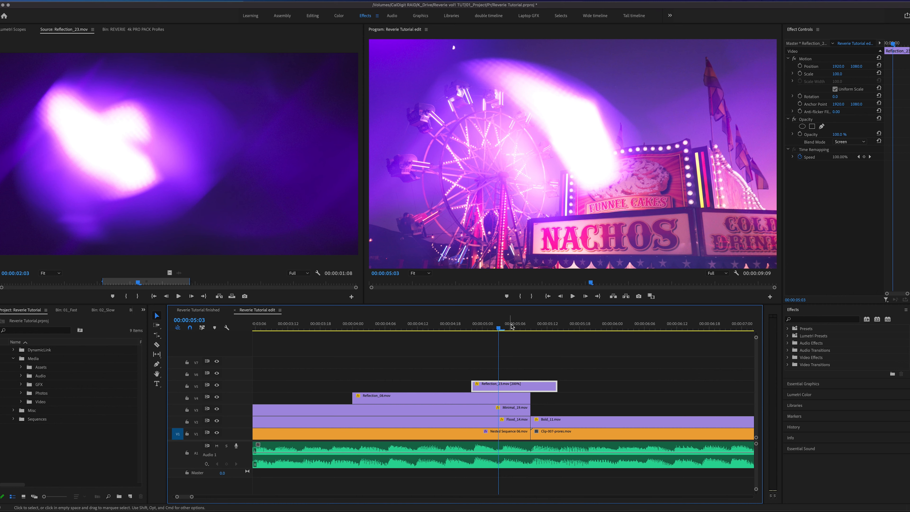
- Move the sped-up Reflection_23.mov later so its flash falls on the second cut, and play through the transition
key("Right")
left_click_drag(509, 388, 532, 388)
left_click_drag(524, 331, 465, 335)
key("space")
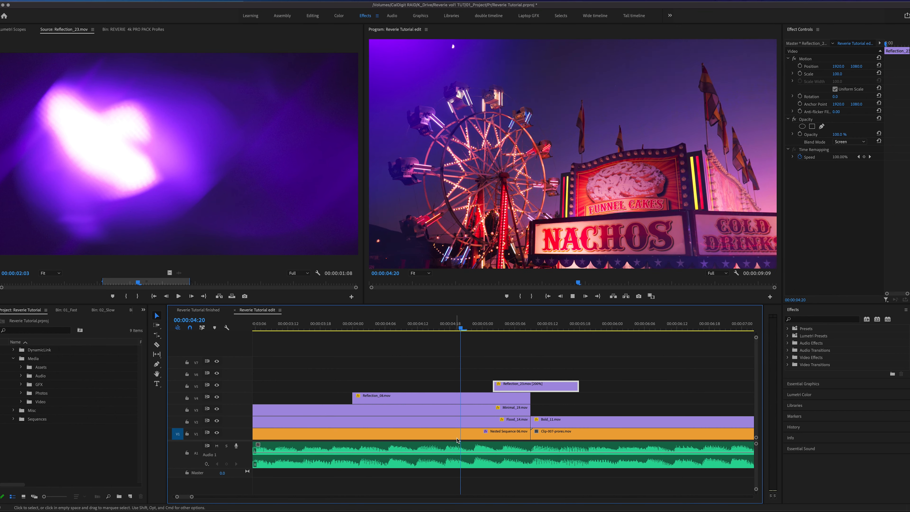
left_click(488, 328)
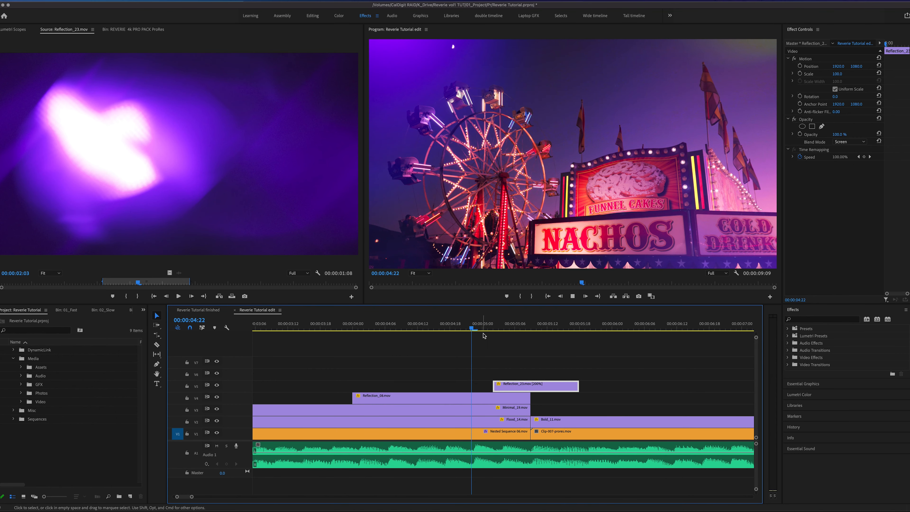
- Add a text title reading REVERIE starting at the second cut, at 00:00:05:09
left_click(641, 374)
key("minus")
key("minus")
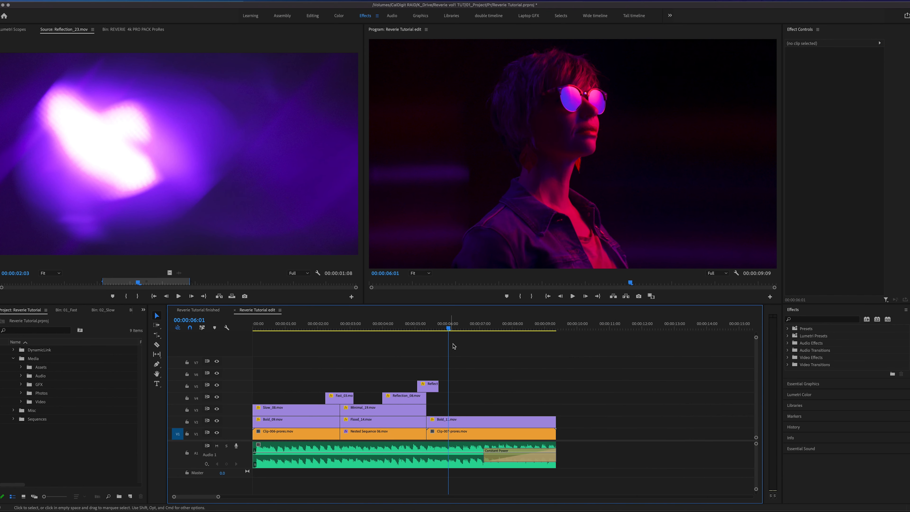
left_click_drag(461, 325, 425, 361)
left_click(157, 383)
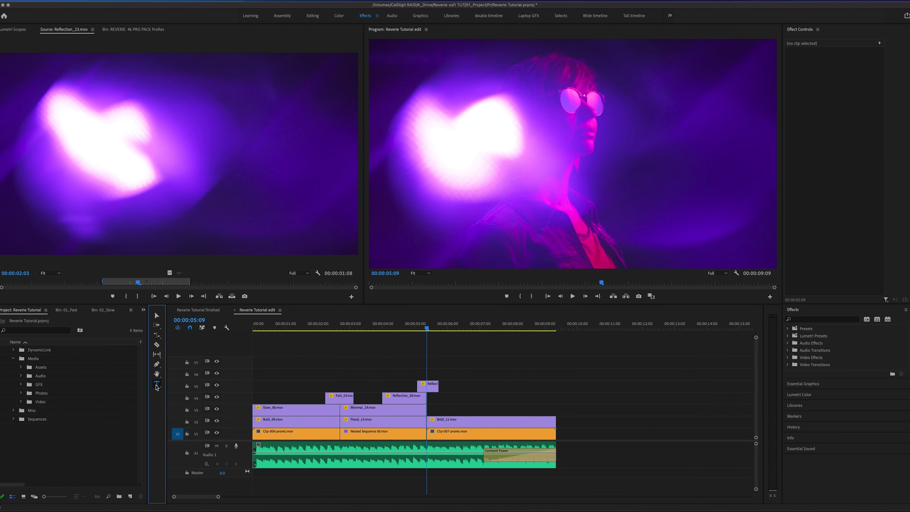
left_click(540, 159)
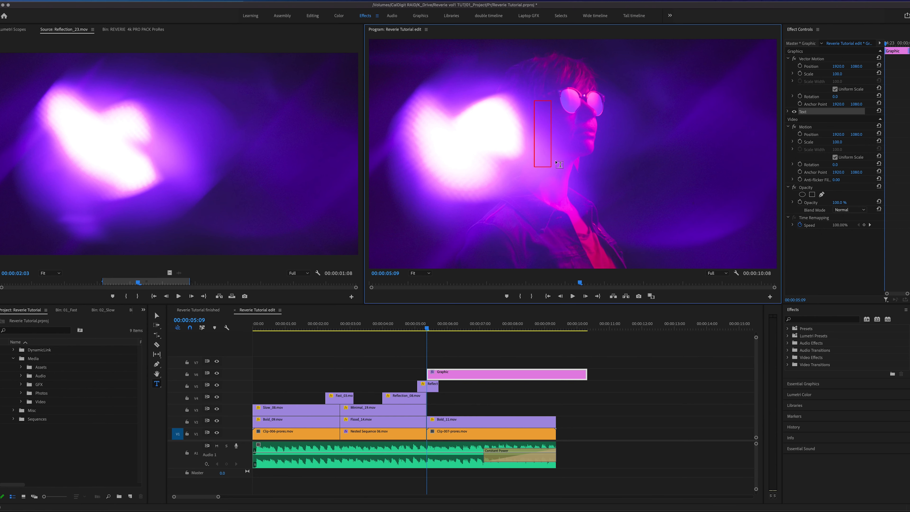
type("REVERIE")
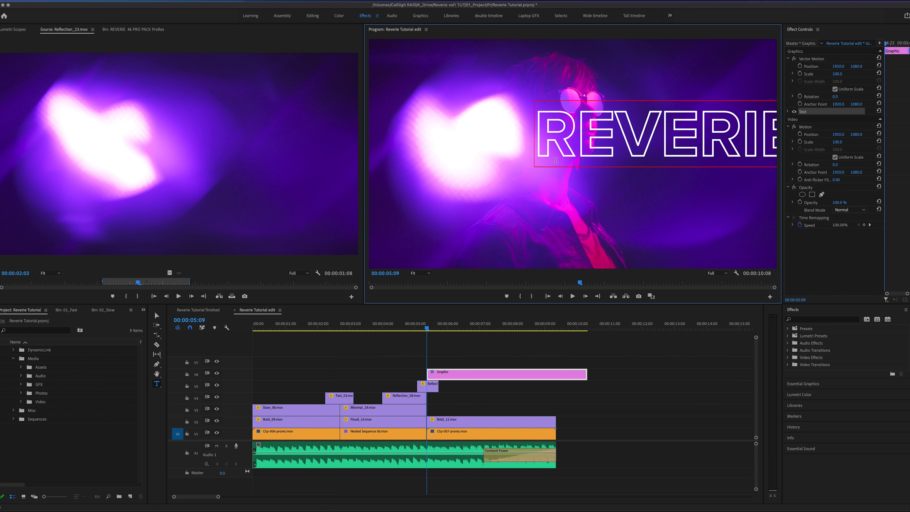
- Center the REVERIE title vertically and horizontally in the frame
left_click(807, 383)
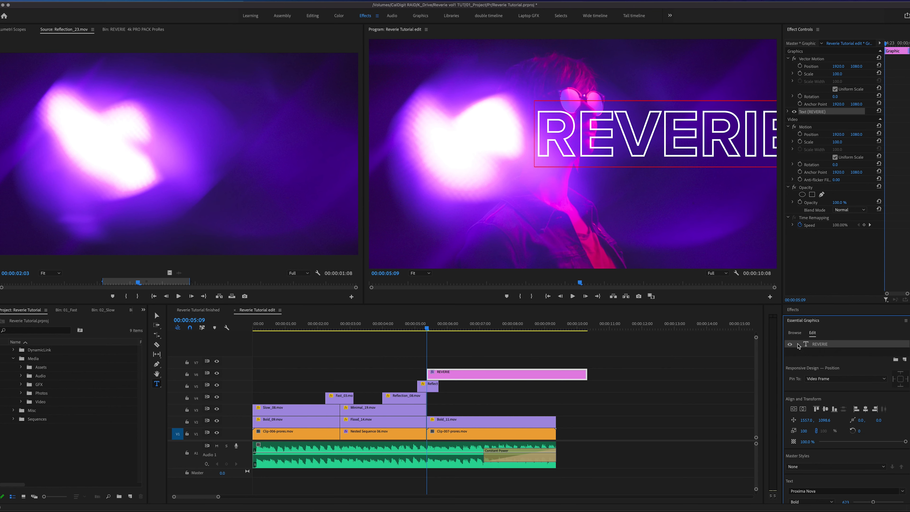
left_click(797, 409)
left_click(804, 408)
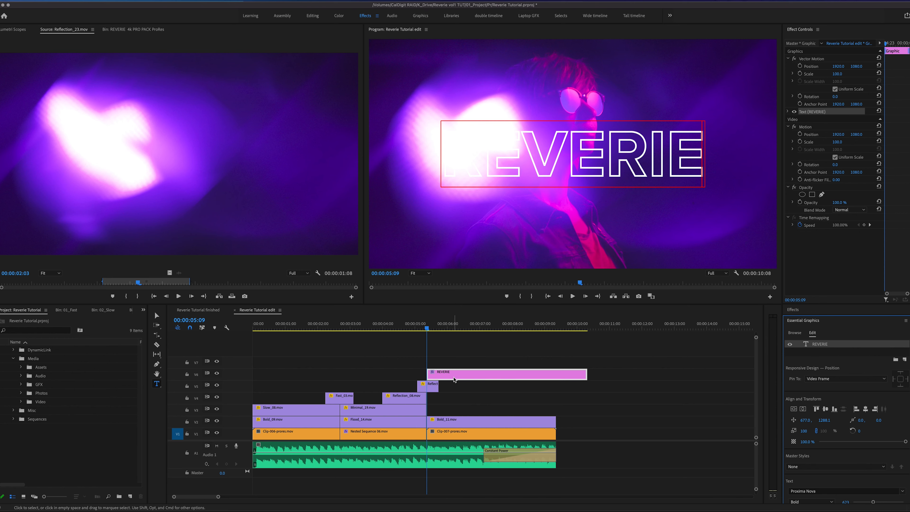
- Move the REVERIE graphic down to track V4, trim its end to match the last shot, and review the title over the footage
left_click_drag(454, 379, 455, 399)
key("space")
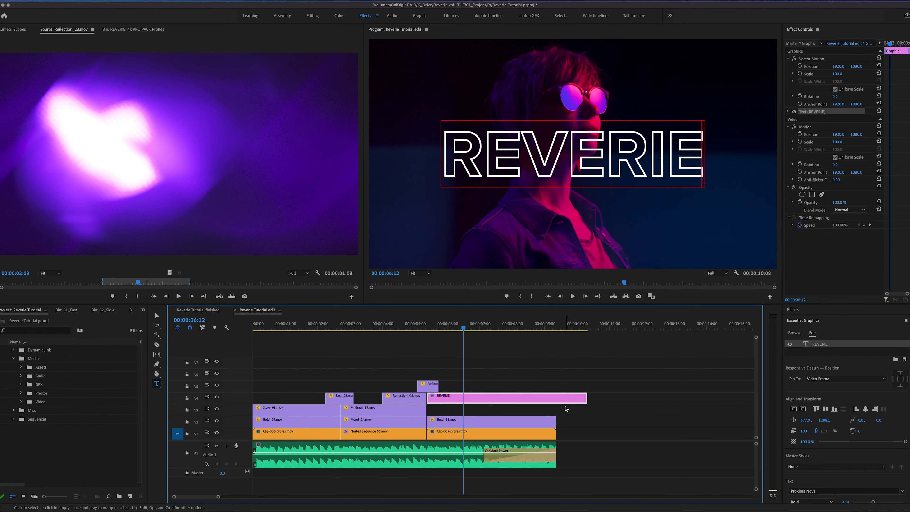
left_click_drag(583, 396, 559, 403)
left_click_drag(510, 325, 493, 327)
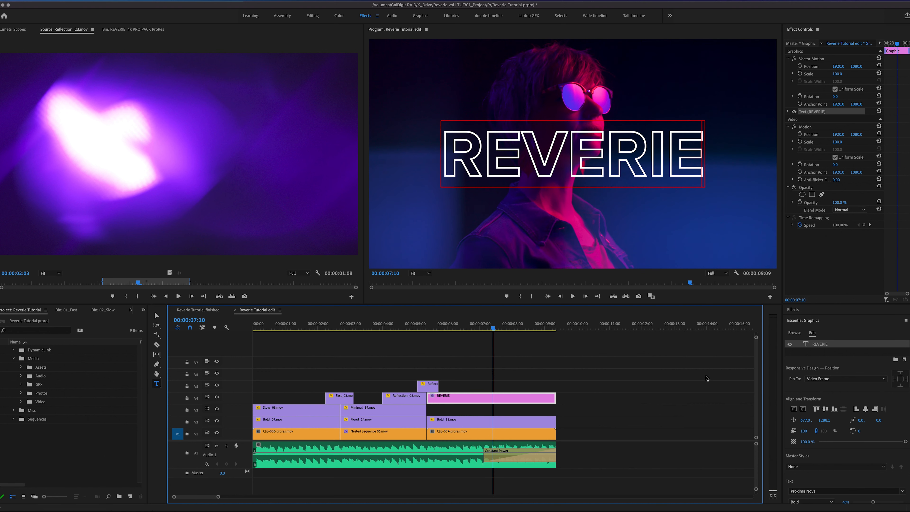
left_click_drag(496, 328, 526, 330)
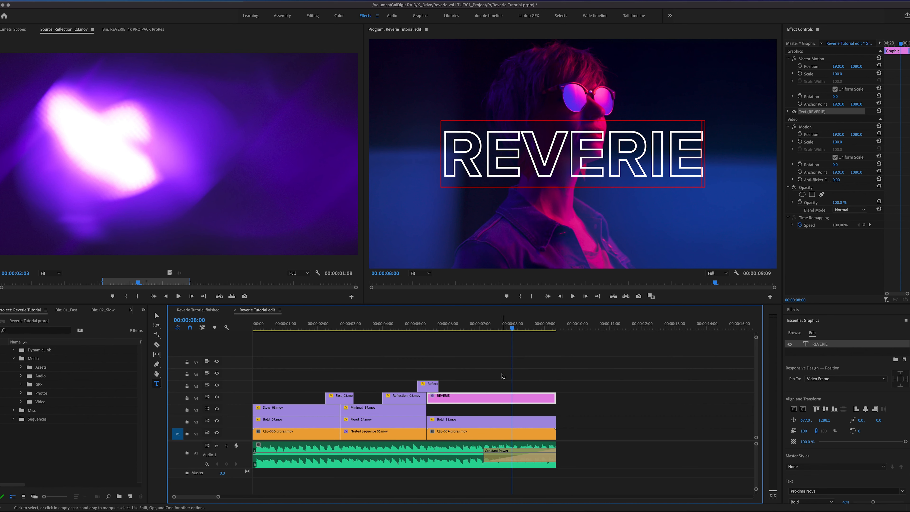
left_click(570, 436)
key("Up")
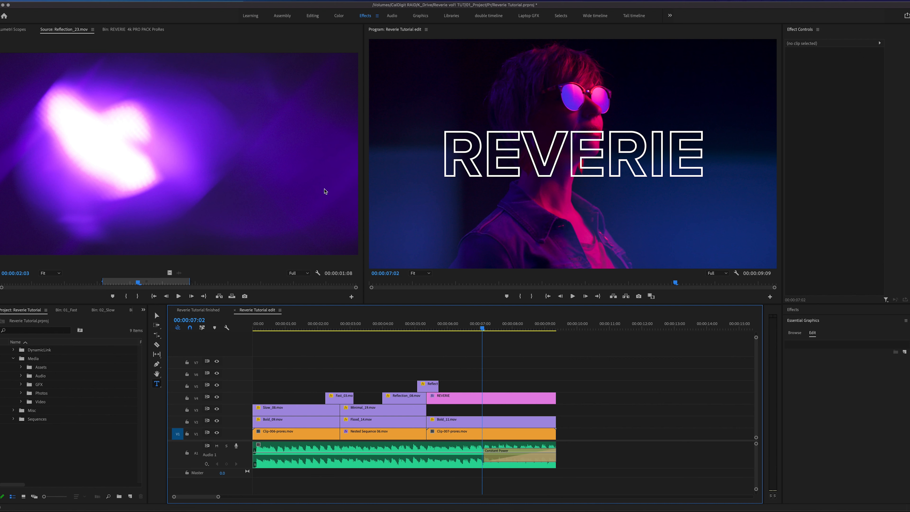
- Open Bold_08.mov from the 04_Bold folder in the source viewer and scrub through its light streaks
left_click(115, 31)
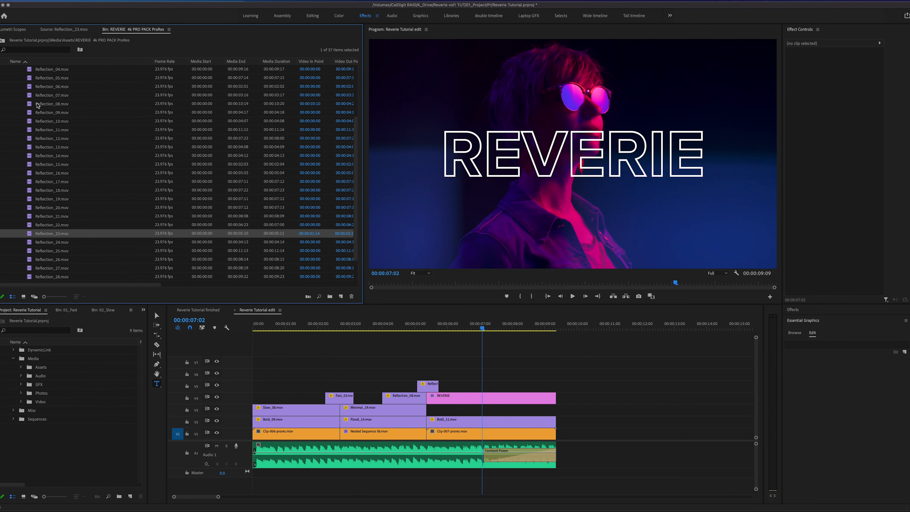
scroll(40, 107, "up", 3)
left_click(13, 113)
left_click(13, 95)
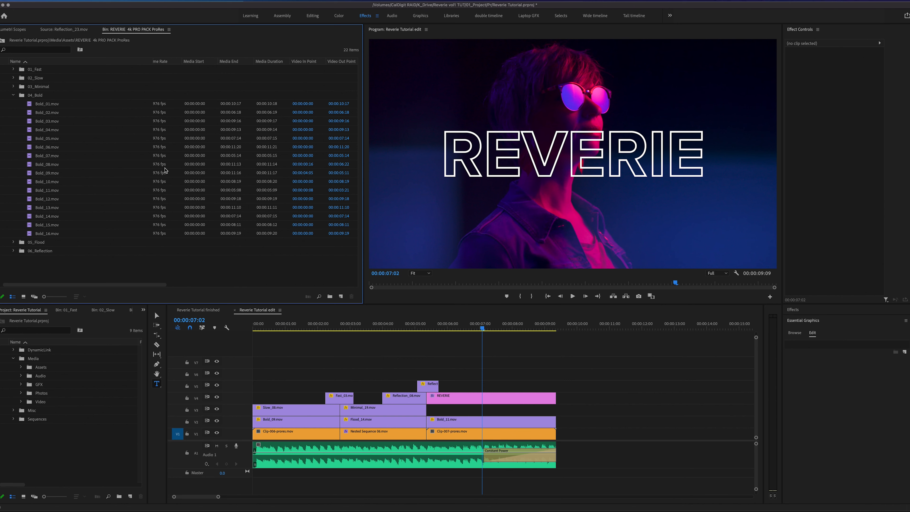
double_click(35, 167)
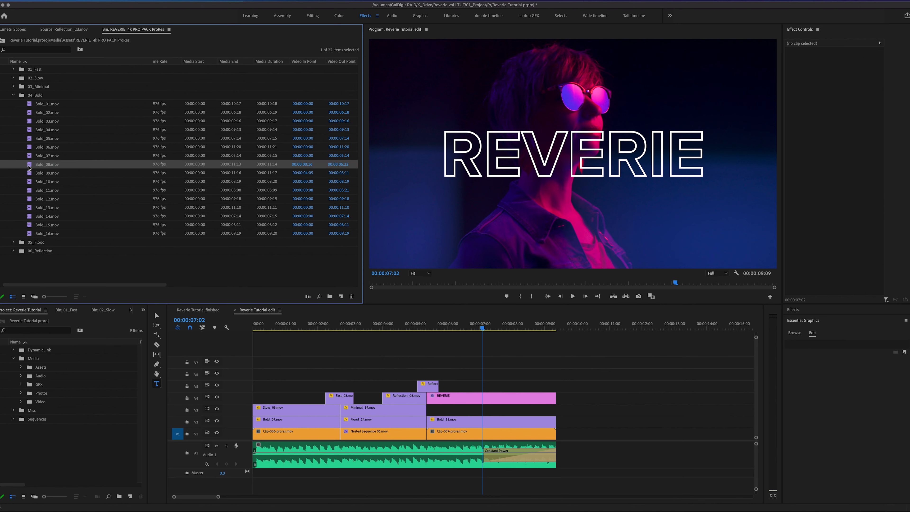
left_click_drag(36, 293, 107, 284)
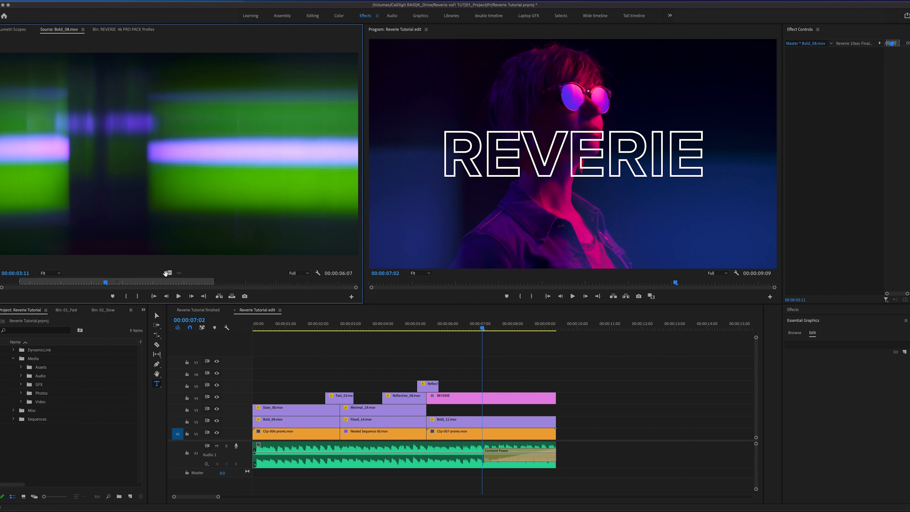
- Place Bold_08.mov on track V3 beneath the REVERIE title and trim its end to match the title
left_click_drag(177, 275, 584, 408)
left_click_drag(484, 327, 465, 346)
left_click_drag(630, 411, 556, 410)
- Slip the footage inside Bold_08.mov on track V3 and move the playhead to 00:00:05:23 near the title's start
left_click(485, 415)
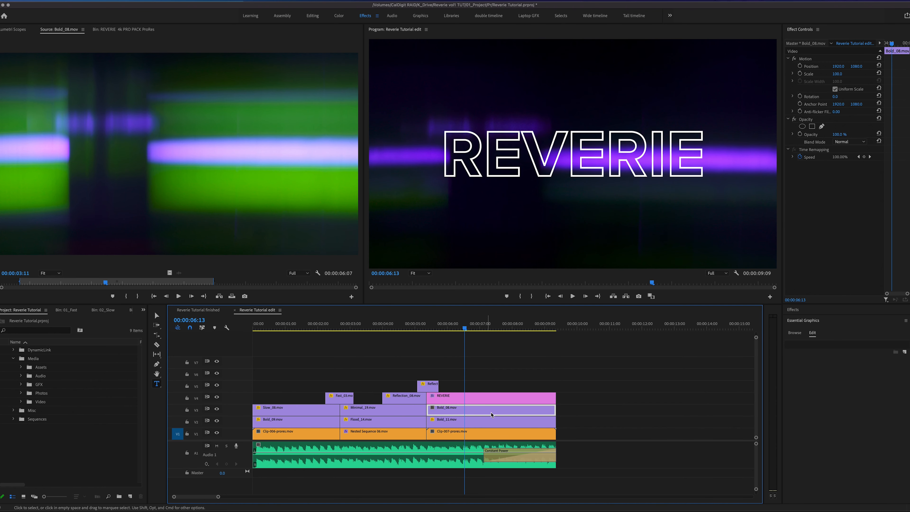
left_click_drag(502, 410, 466, 410)
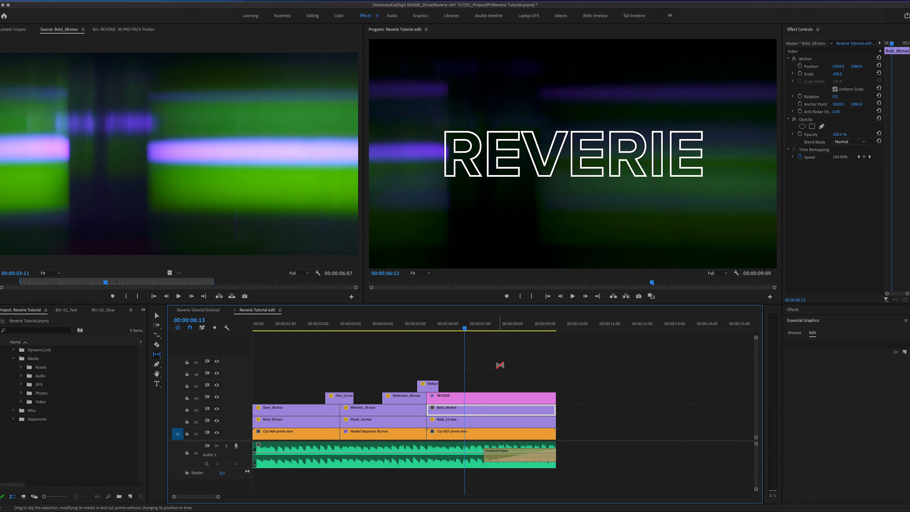
left_click_drag(462, 328, 446, 339)
key("v")
- Apply the Track Matte Key effect to Bold_08.mov on track V3 and set its matte to Video 4
left_click(799, 311)
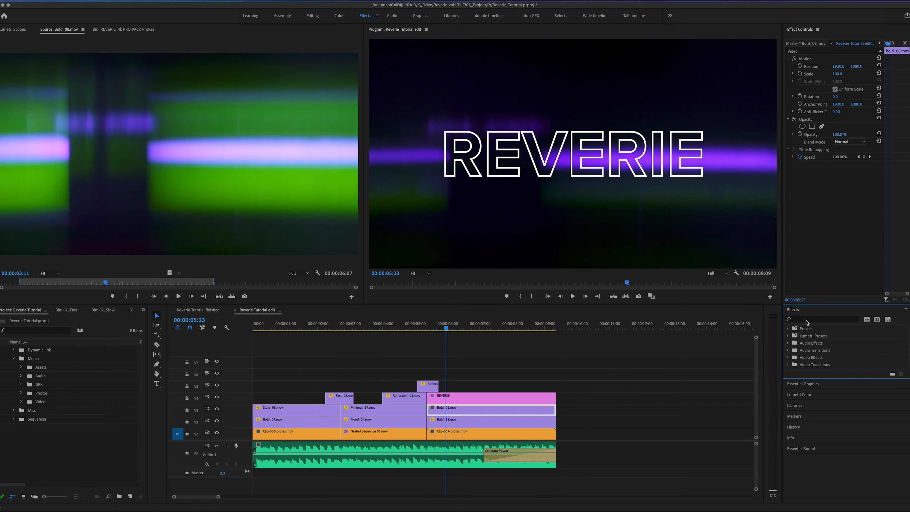
left_click(799, 319)
type("TRACK")
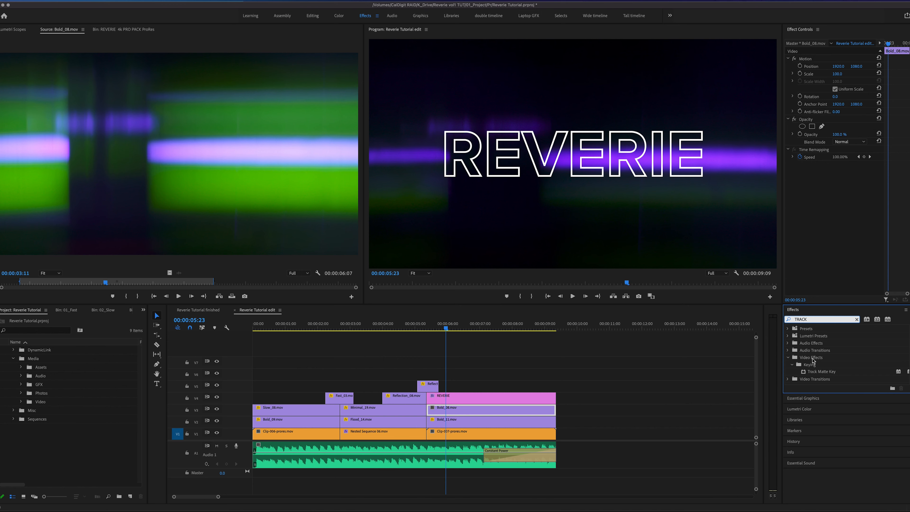
left_click(820, 372)
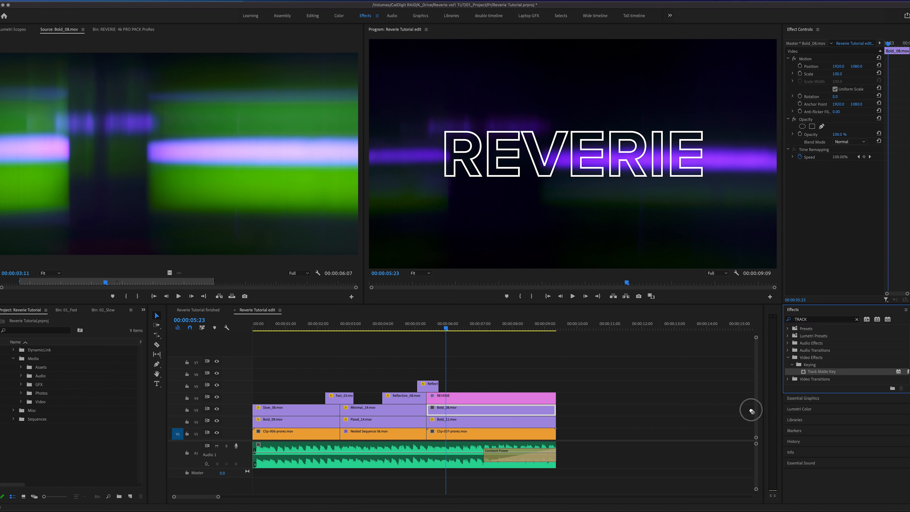
left_click_drag(571, 410, 486, 413)
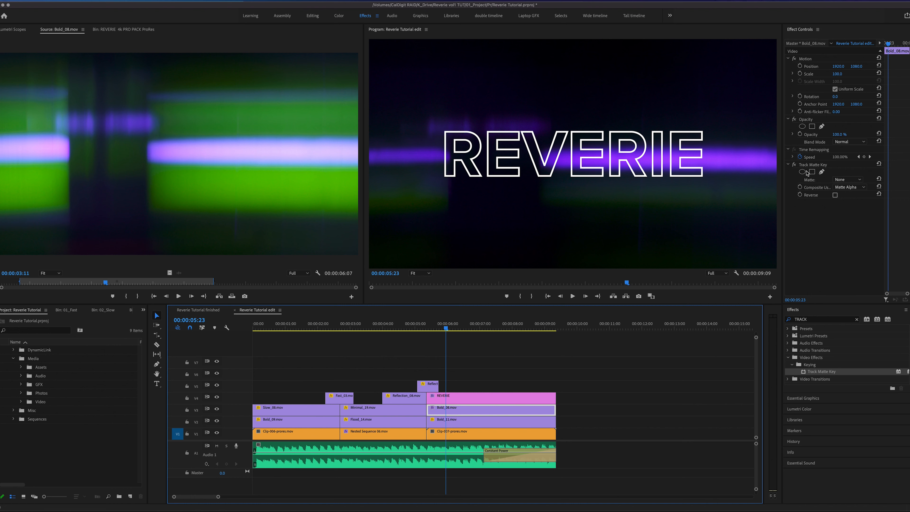
left_click(855, 180)
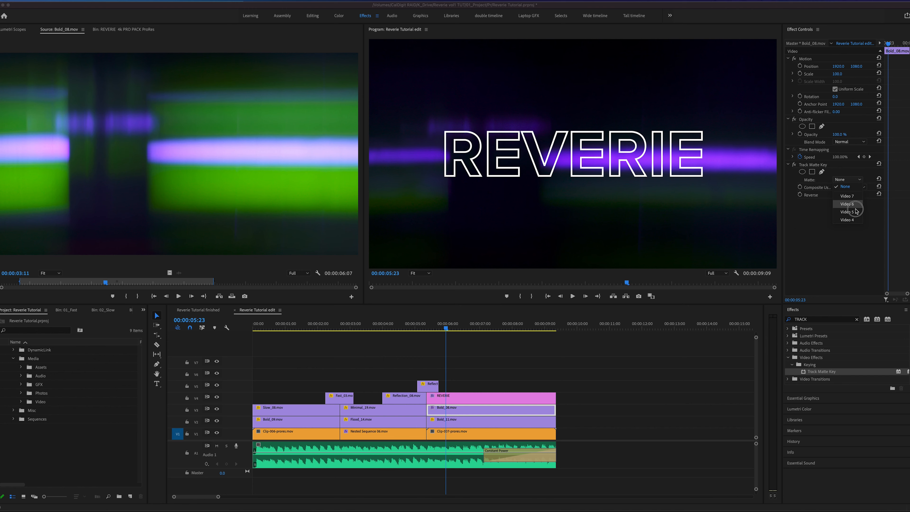
left_click(853, 219)
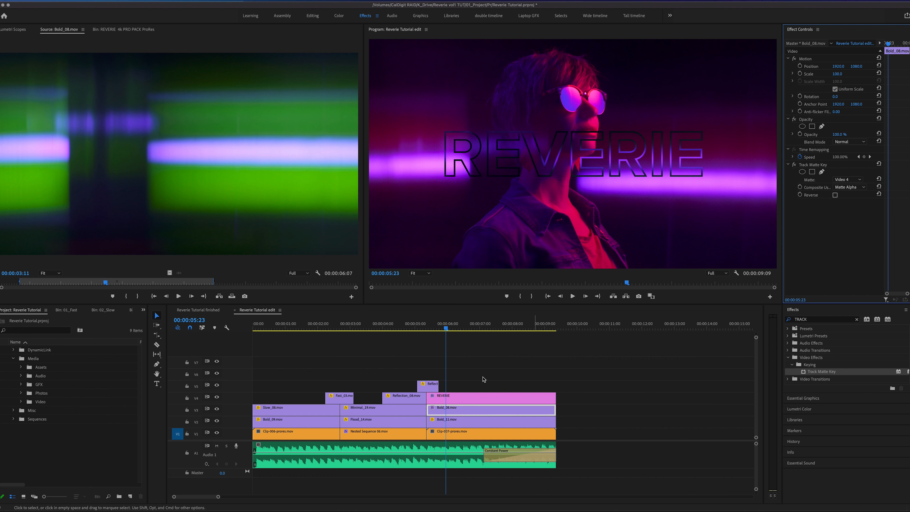
- Set the blend mode of Bold_08.mov to Screen and scrub through the light-filled title
left_click(453, 413)
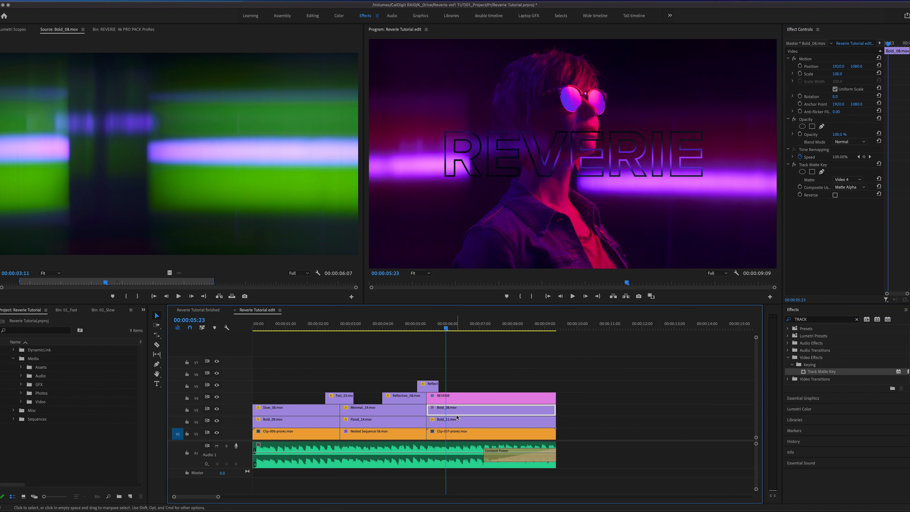
left_click(859, 143)
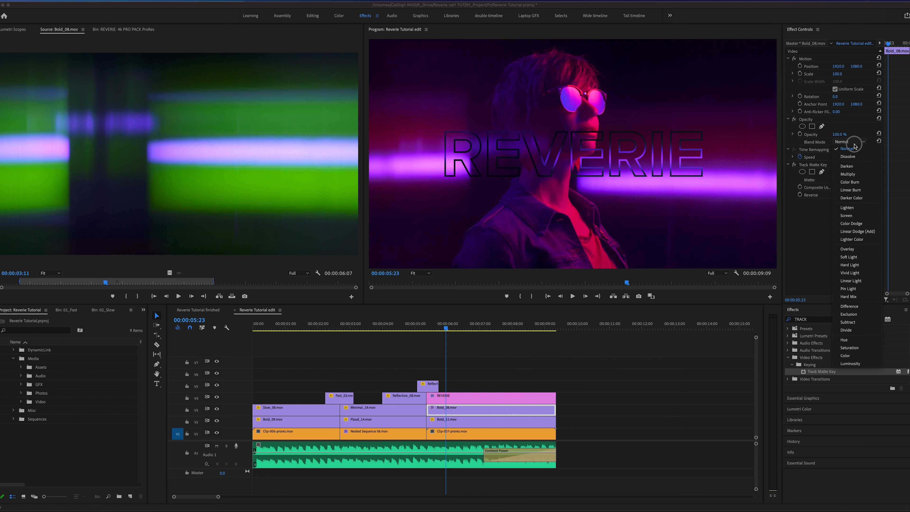
left_click(854, 217)
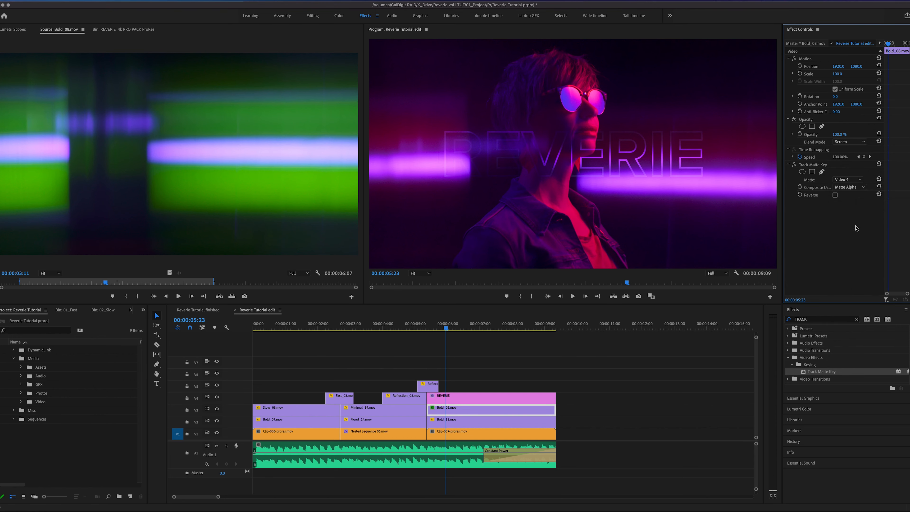
left_click_drag(446, 329, 475, 356)
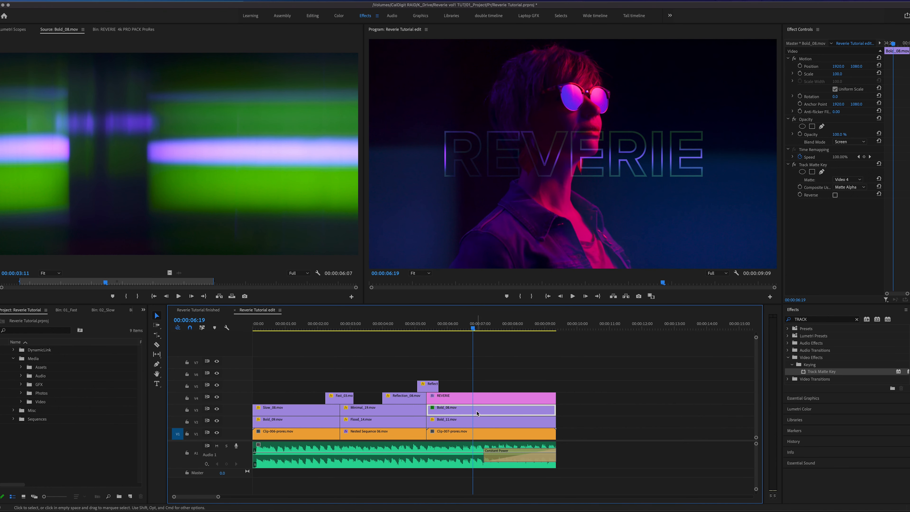
- Slip Bold_08.mov's footage again, check the title through to the end, and return the playhead to the sequence start
left_click_drag(465, 414, 487, 403)
left_click_drag(466, 327, 531, 330)
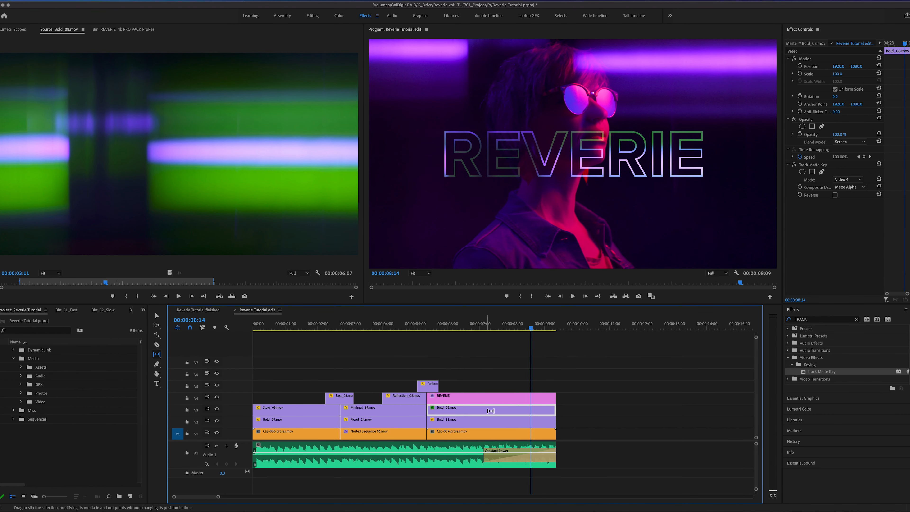
left_click_drag(534, 328, 554, 337)
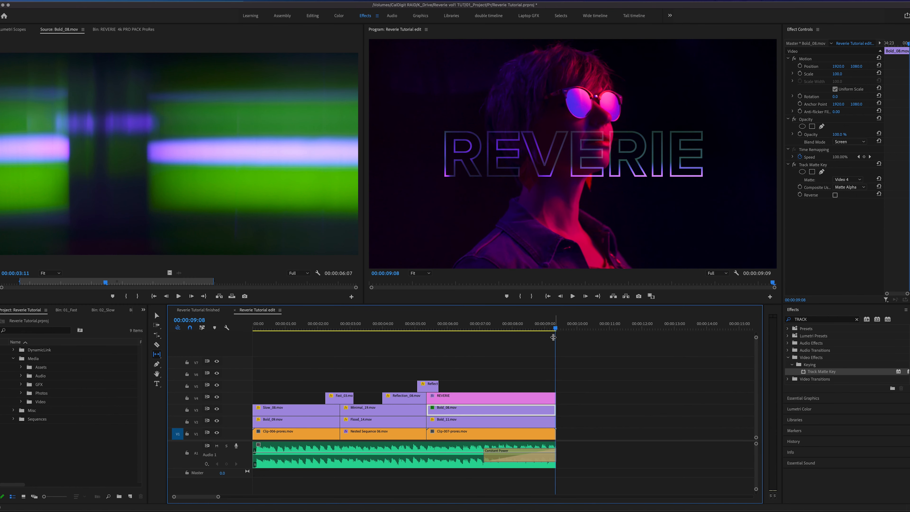
key("minus")
key("Home")
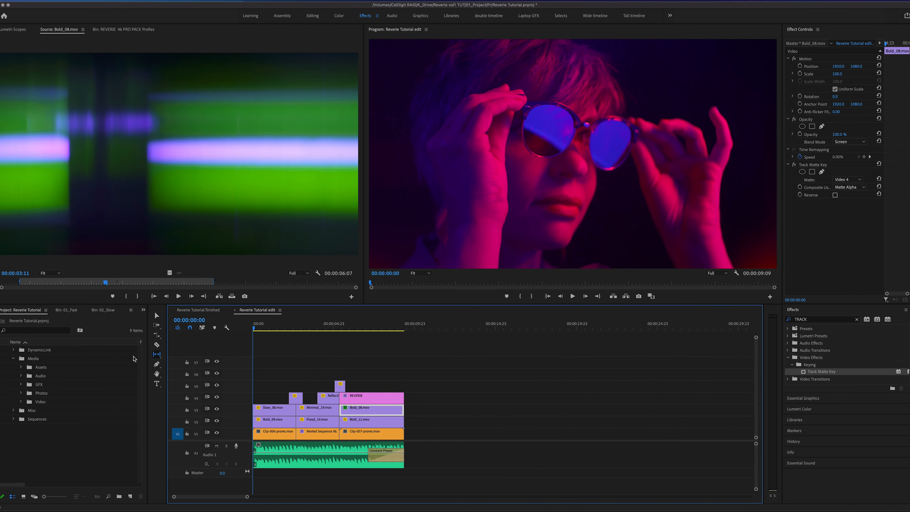